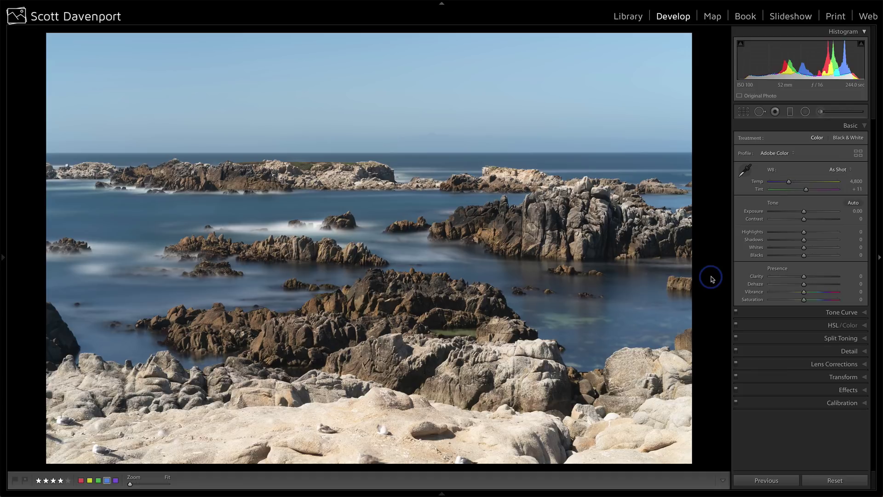
# - Check the photo's file name, camera and exposure details in the info overlay, and hide the overlay
pyautogui.press('i')
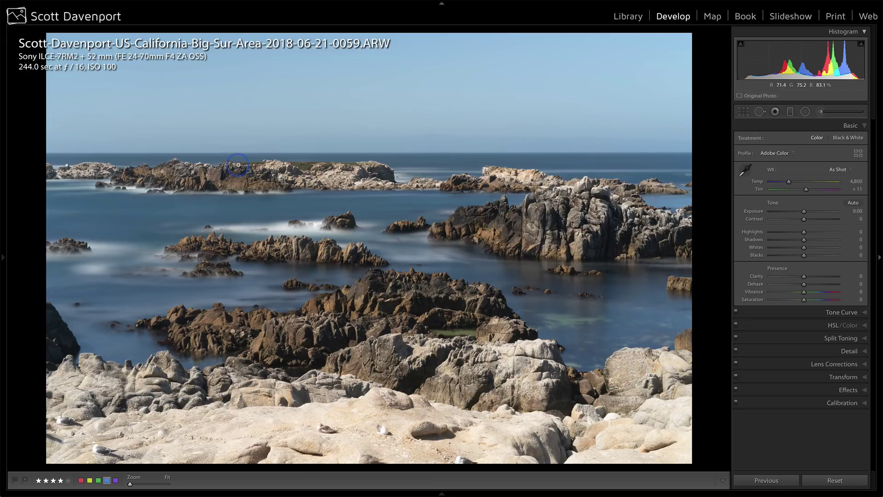
pyautogui.press('i')
pyautogui.press('i')
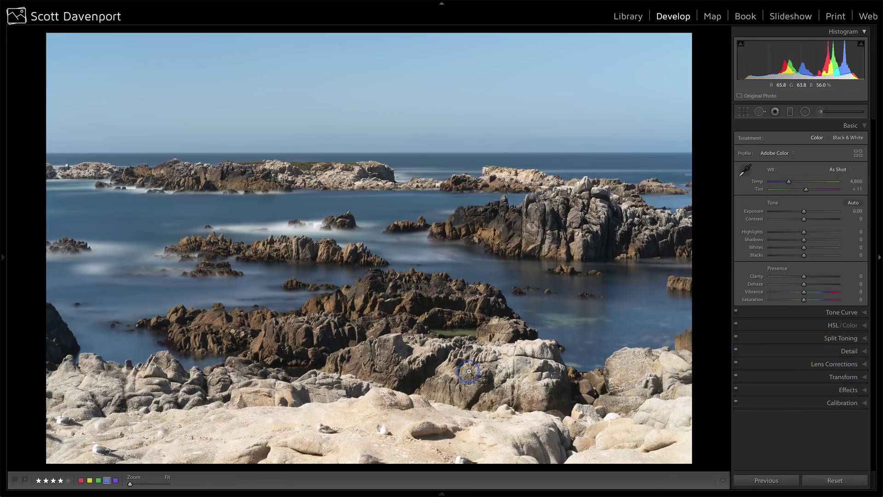
# - Crop the photo from its lower-left corner at the original aspect ratio, trimming the dark rock at the left edge and some foreground rock
pyautogui.press('r')
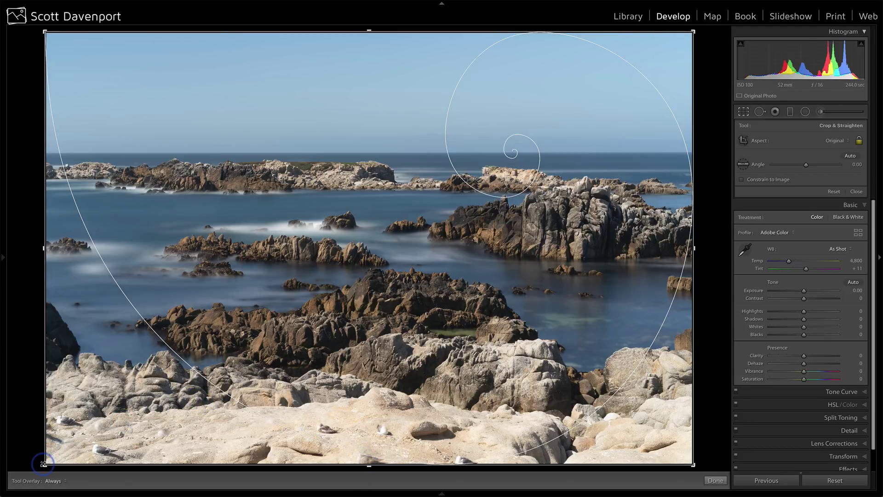
pyautogui.moveTo(44, 463); pyautogui.dragTo(57, 450)
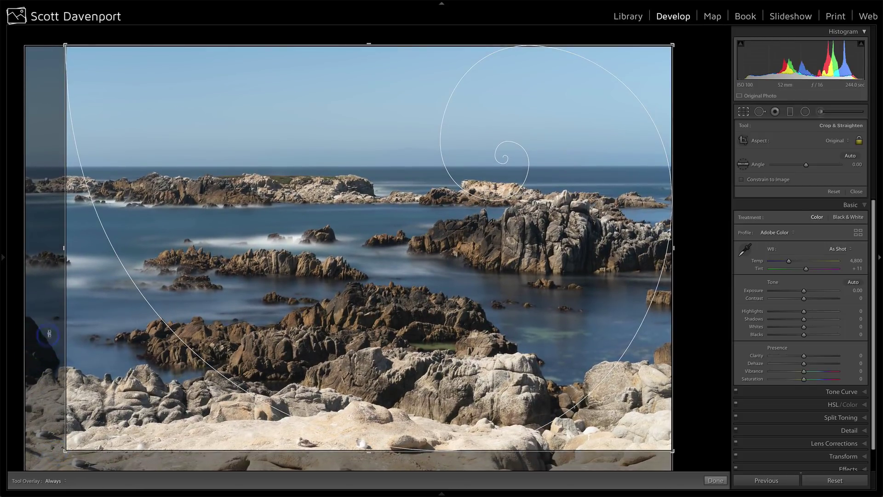
pyautogui.moveTo(63, 449); pyautogui.dragTo(63, 452)
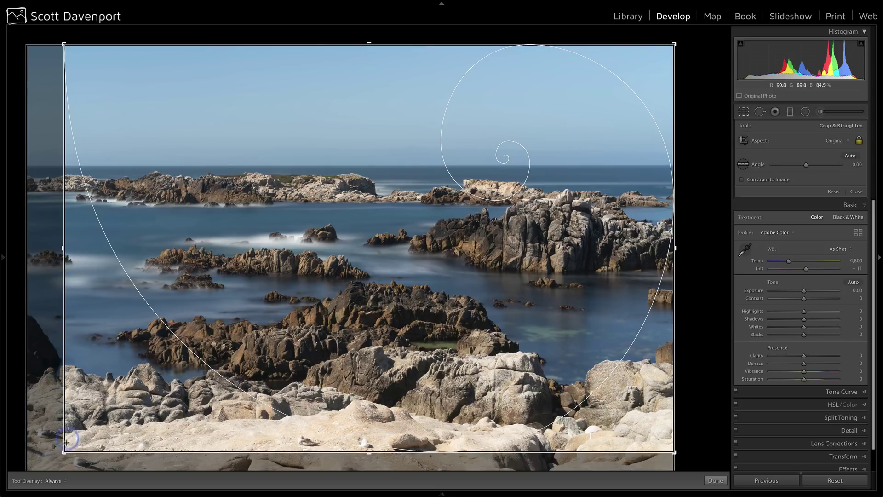
pyautogui.moveTo(64, 449); pyautogui.dragTo(66, 447)
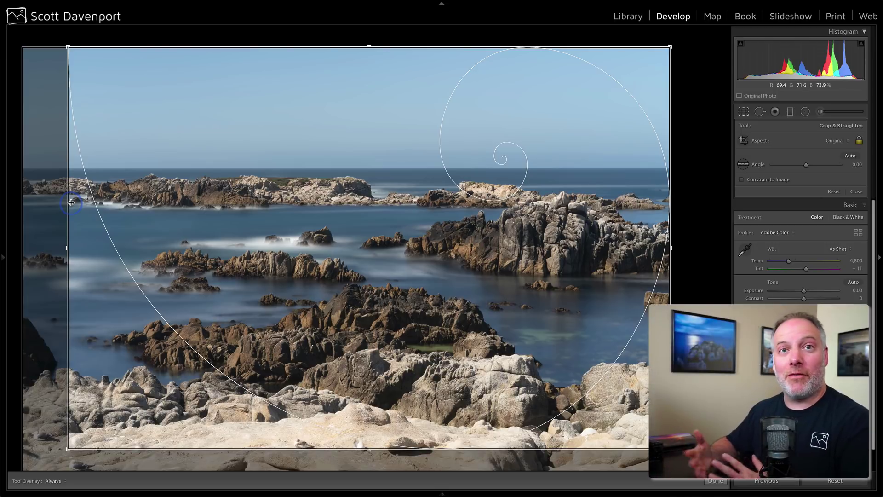
# - Shift the photo up inside the crop to trim a little sky, fine-tune the upper-right corner and apply the crop
pyautogui.moveTo(344, 192); pyautogui.dragTo(343, 184)
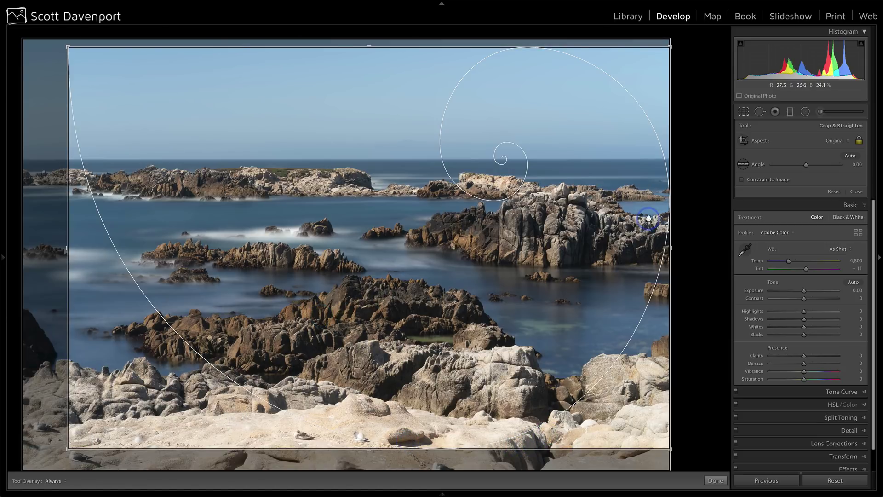
pyautogui.moveTo(668, 52); pyautogui.dragTo(670, 48)
pyautogui.moveTo(669, 293); pyautogui.dragTo(688, 194)
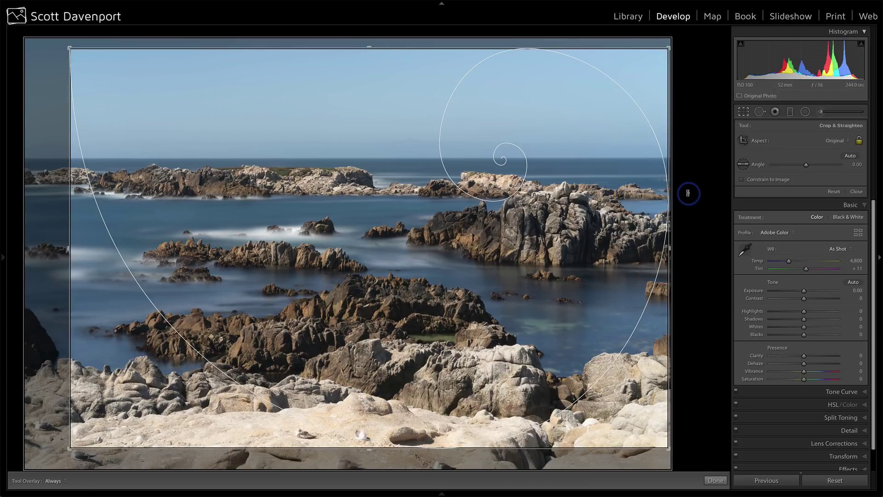
pyautogui.press('Return')
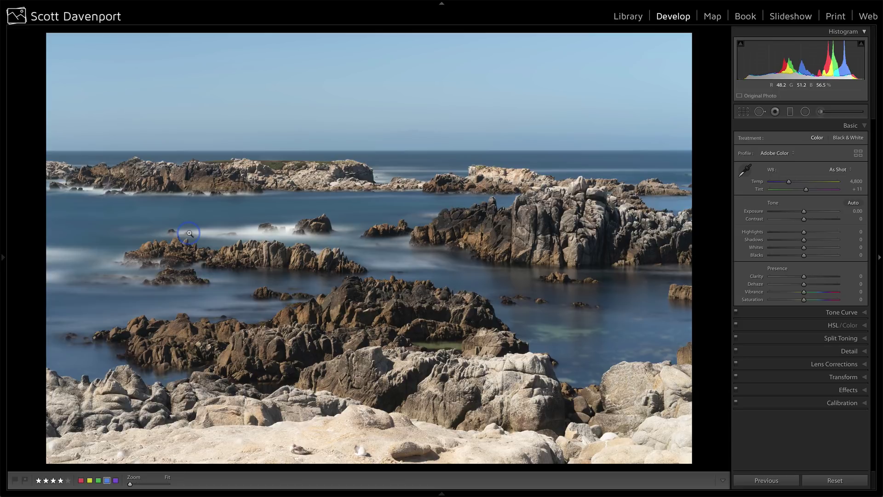
# - Compare the Adobe Landscape, Adobe Vivid and Adobe Color profiles on the photo and settle on Adobe Landscape
pyautogui.click(767, 154)
pyautogui.click(767, 158)
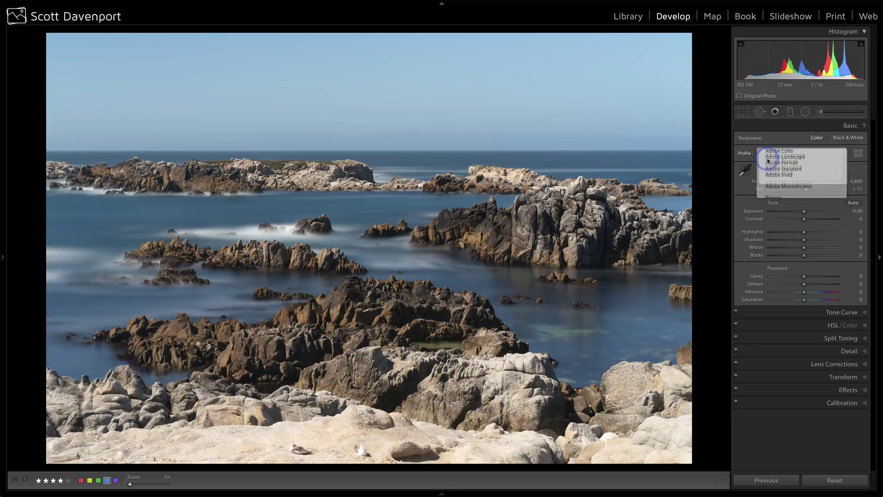
pyautogui.click(768, 159)
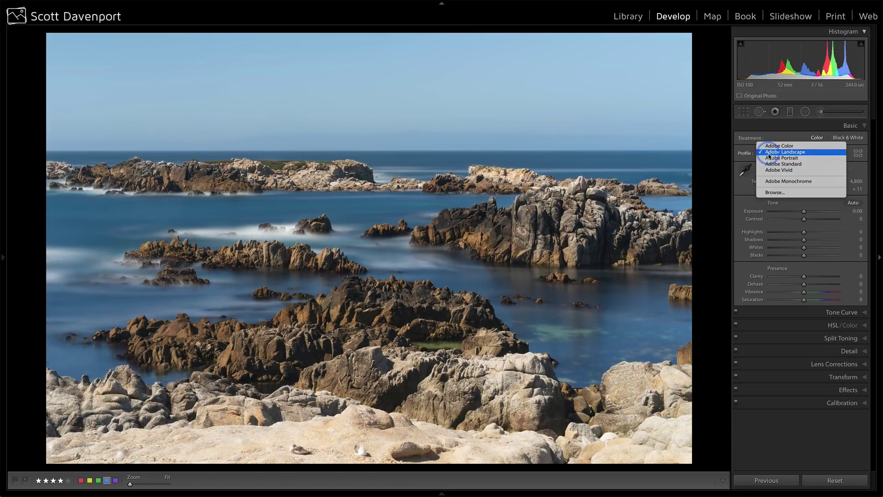
pyautogui.click(768, 170)
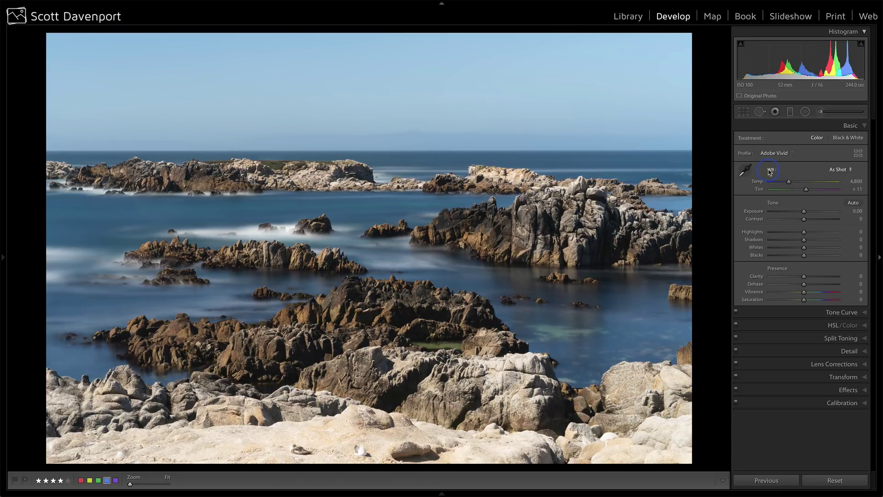
pyautogui.click(772, 153)
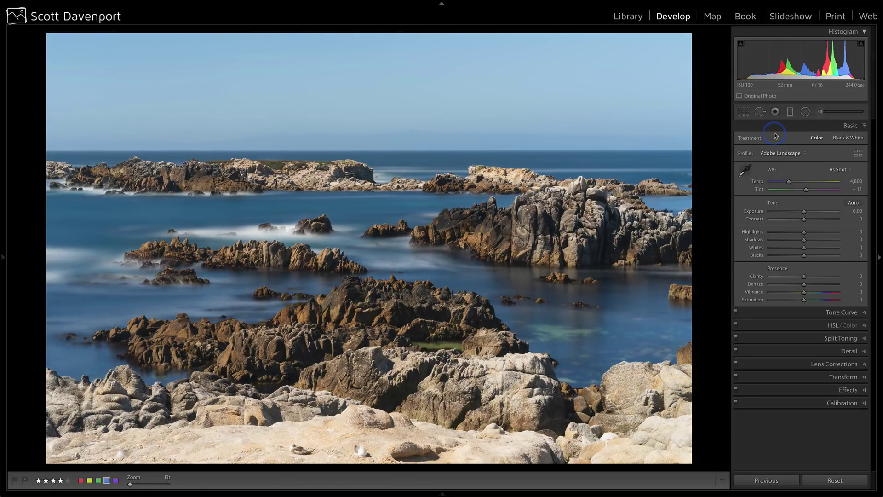
pyautogui.click(774, 154)
pyautogui.click(773, 147)
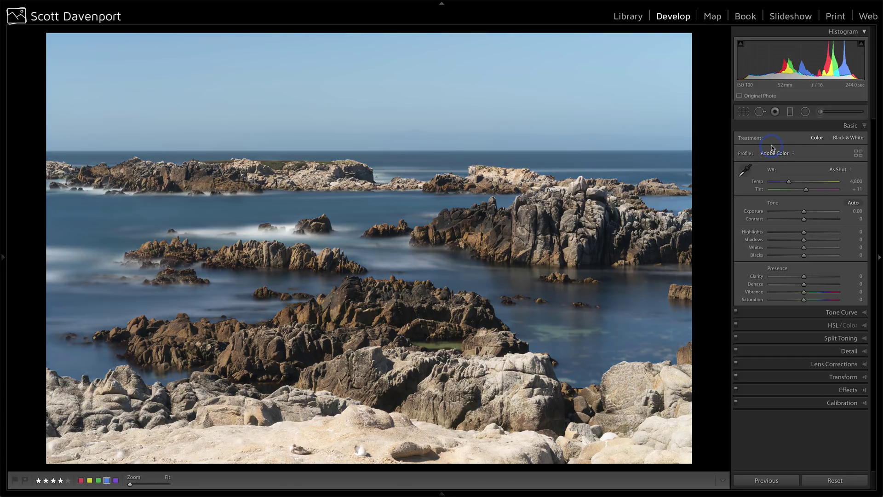
pyautogui.click(772, 153)
pyautogui.click(772, 159)
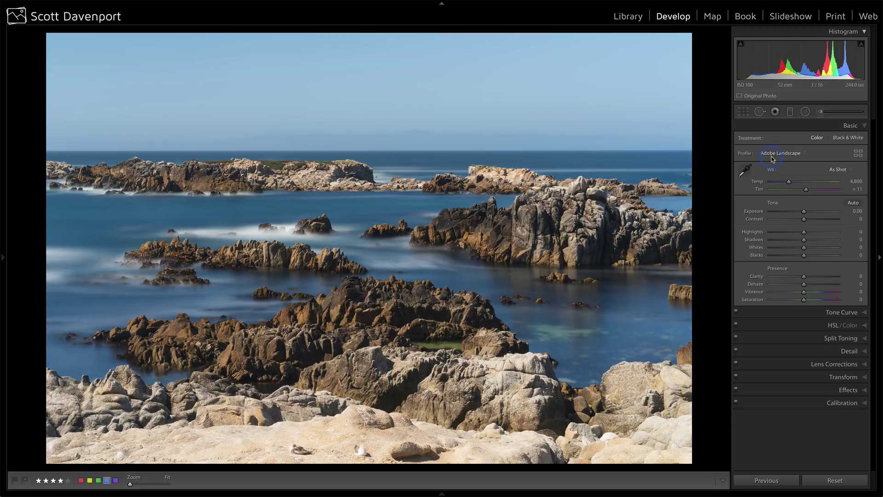
# - Sample the blurred white water beside the small rocks for a custom white balance of Temp 5,000 and Tint +17
pyautogui.click(744, 170)
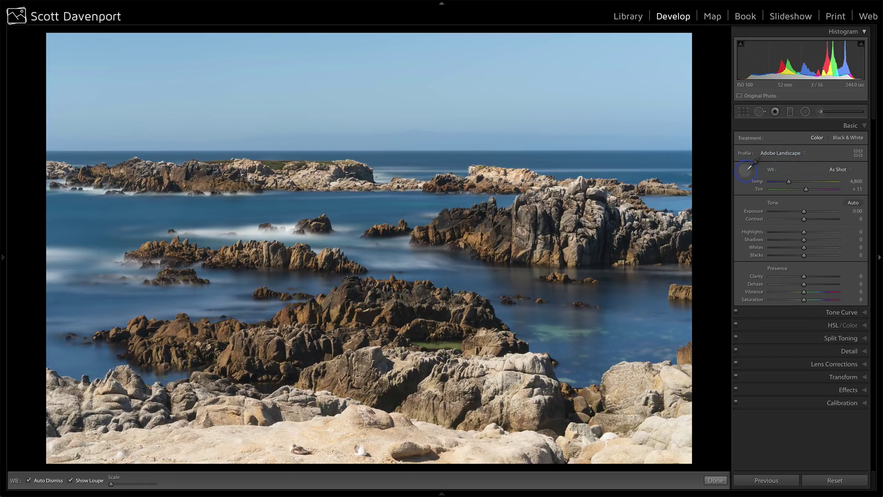
pyautogui.click(254, 232)
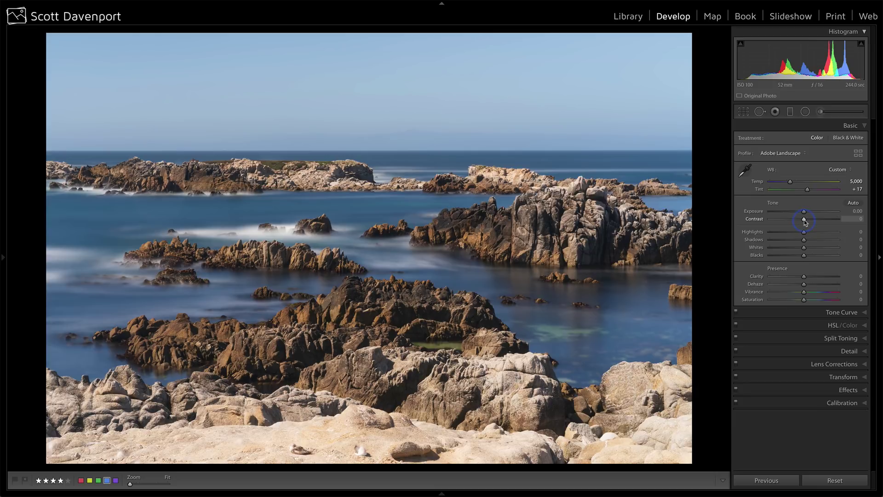
# - Check the highlight clipping at the Whites setting and lower Blacks to -33 using the clipping preview
pyautogui.keyDown('alt'); pyautogui.click(804, 249); pyautogui.keyUp('alt')
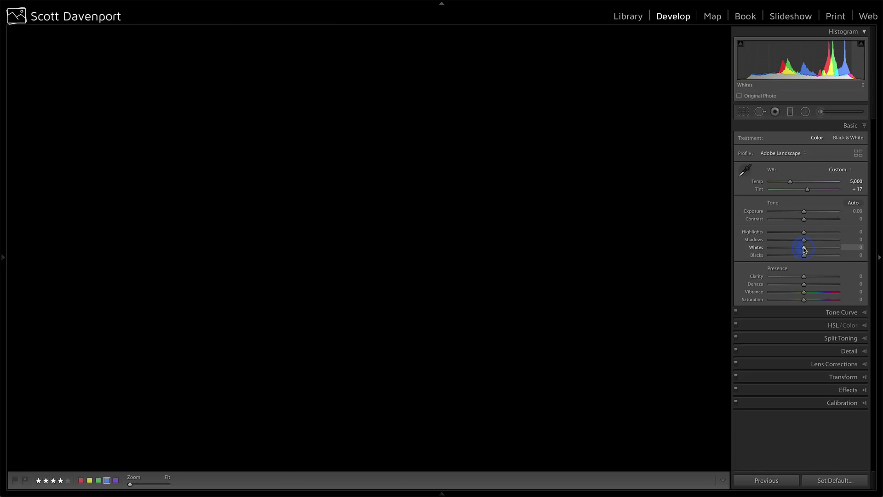
pyautogui.moveTo(804, 249)
pyautogui.mouseDown()
pyautogui.moveTo(815, 250)
pyautogui.moveTo(799, 258)
pyautogui.mouseUp()
pyautogui.press('alt')
pyautogui.press('alt')
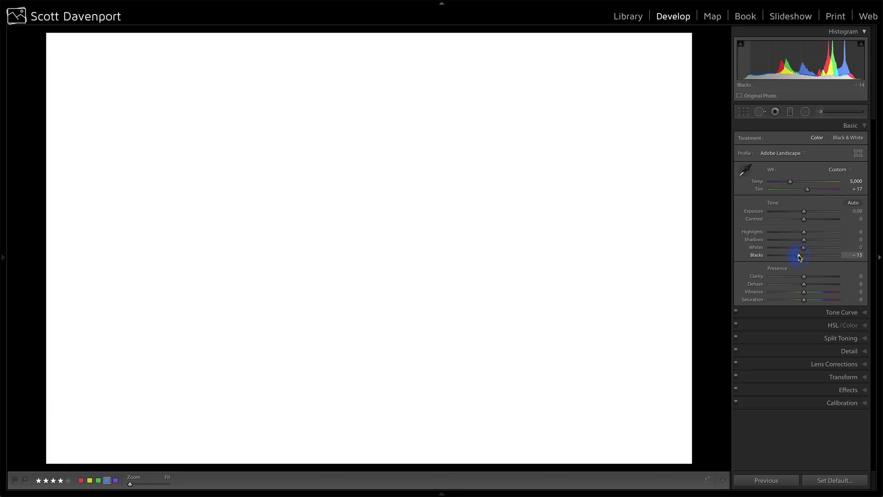
pyautogui.moveTo(793, 257); pyautogui.dragTo(793, 257)
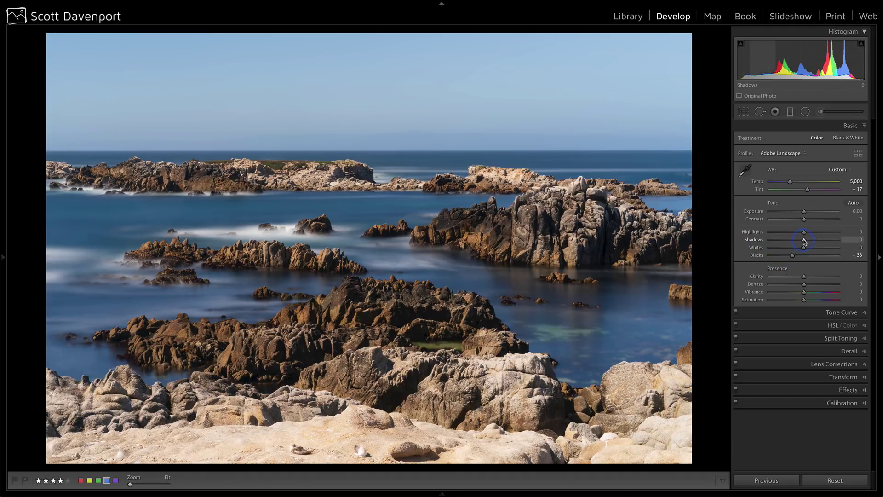
# - Adjust the tone to Shadows +17, Highlights -43 and Contrast +24, and set Clarity to +9
pyautogui.moveTo(805, 241); pyautogui.dragTo(812, 220)
pyautogui.click(803, 276)
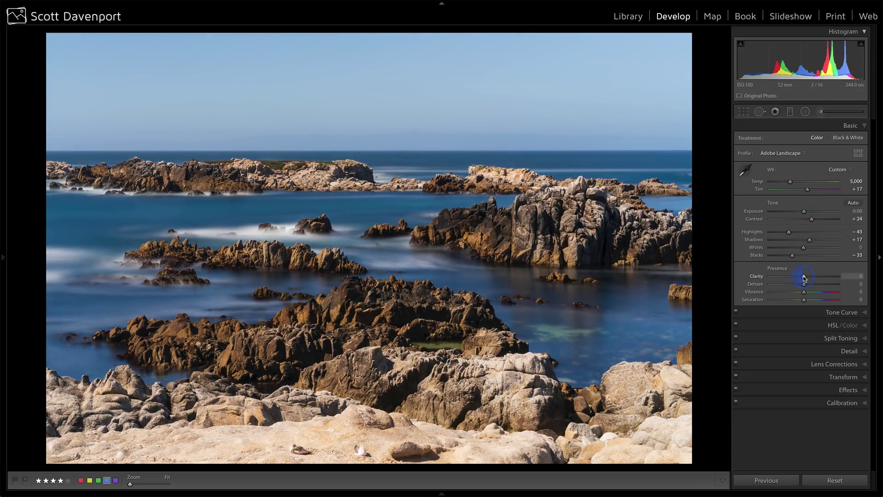
pyautogui.moveTo(803, 276); pyautogui.dragTo(806, 278)
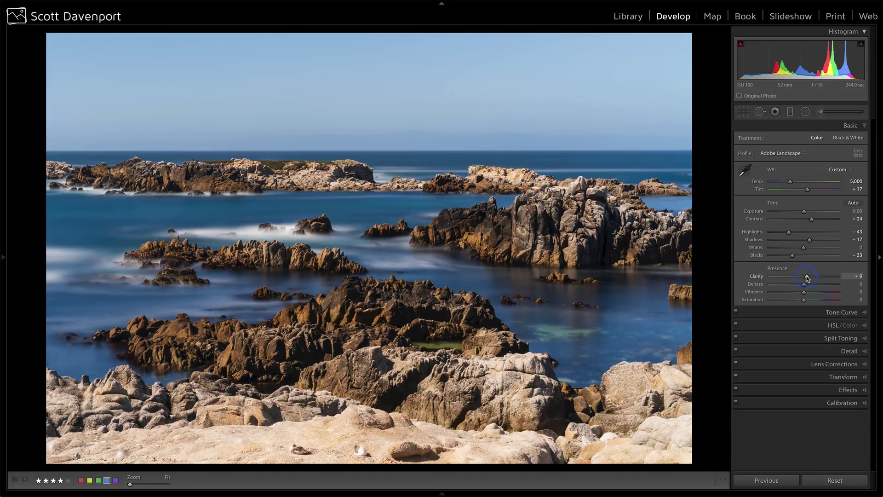
# - Reset the photo's Contrast to 0
pyautogui.click(801, 258)
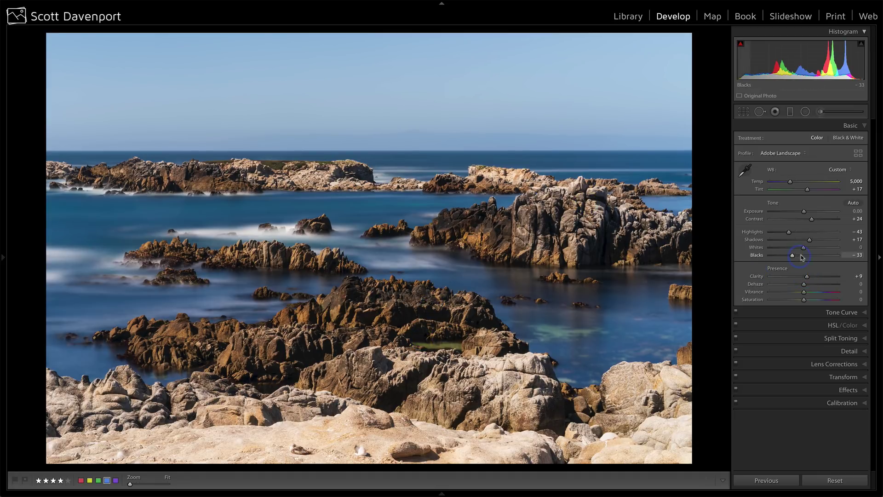
pyautogui.click(758, 220)
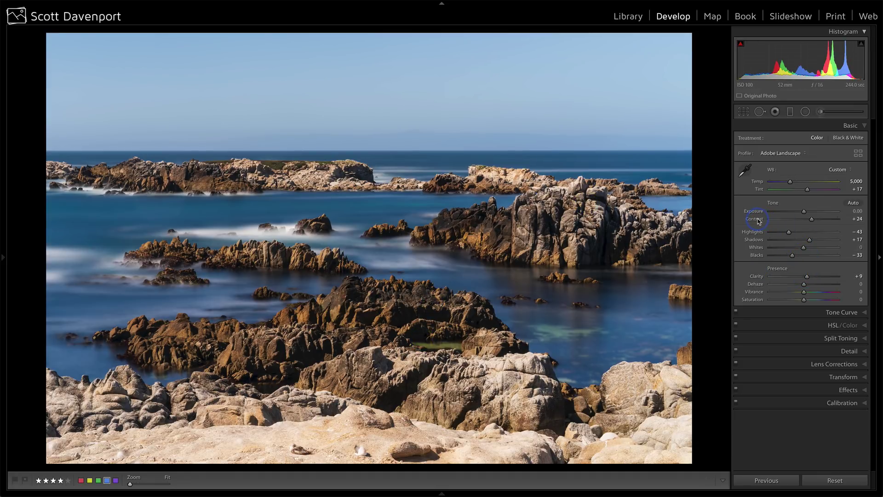
pyautogui.doubleClick(758, 221)
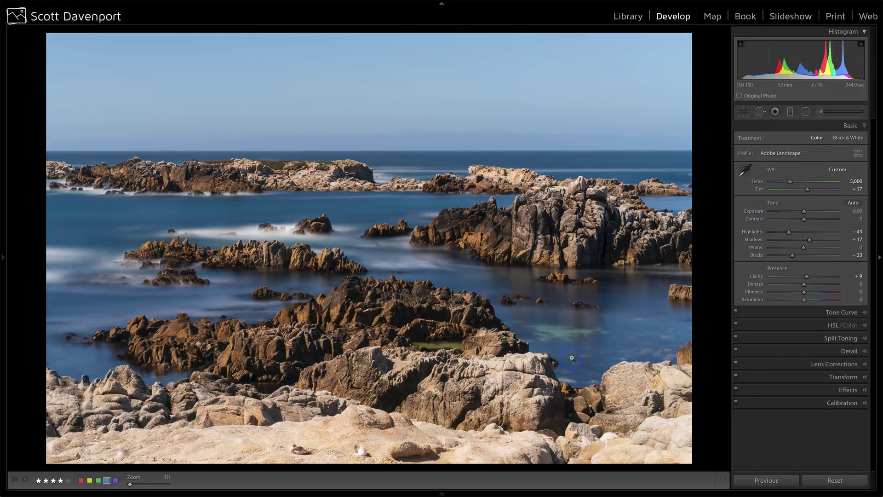
# - Switch the profile to Adobe Color for comparison and return it to Adobe Landscape
pyautogui.click(777, 153)
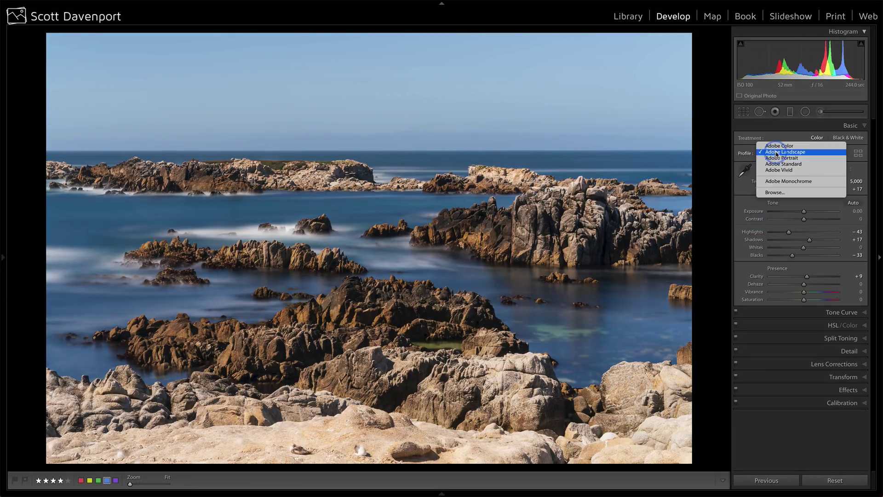
pyautogui.click(777, 145)
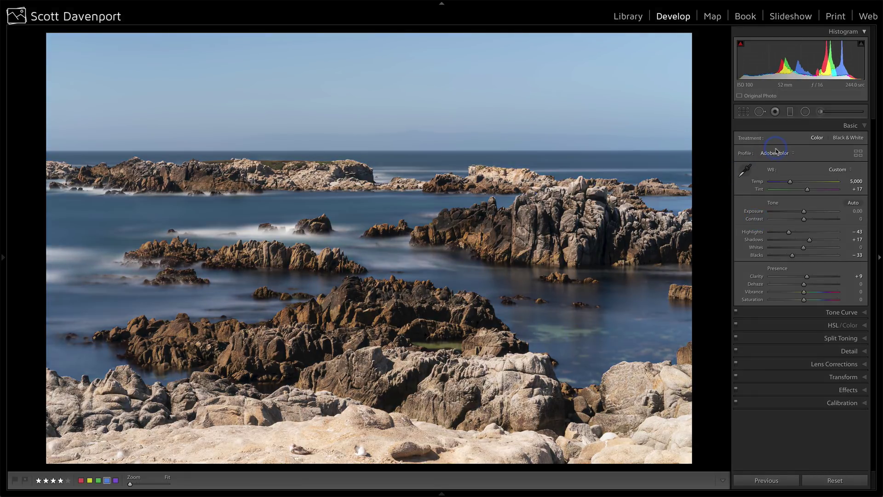
pyautogui.click(775, 151)
pyautogui.click(776, 158)
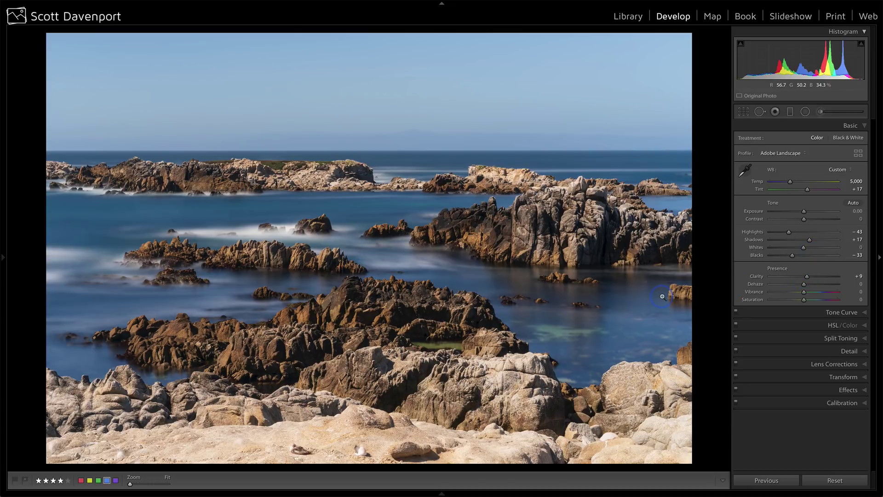
# - Compare the edited photo with its before view and set Contrast to +10
pyautogui.press('\\')
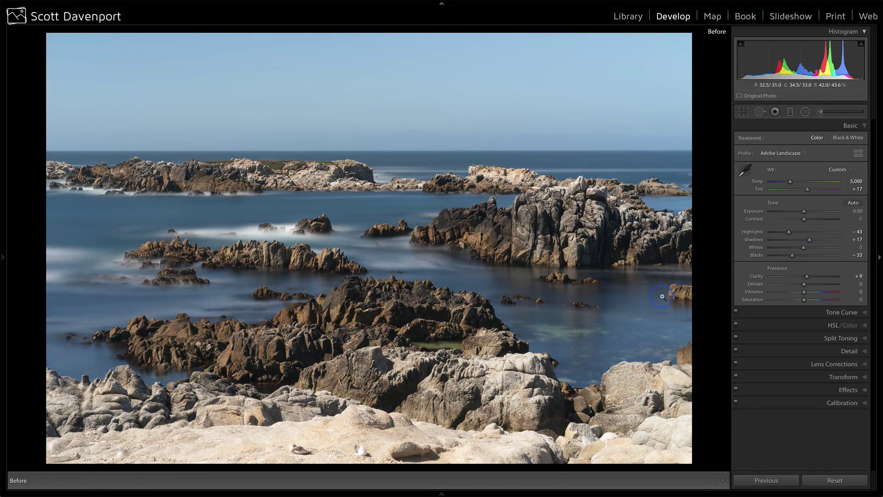
pyautogui.press('\\')
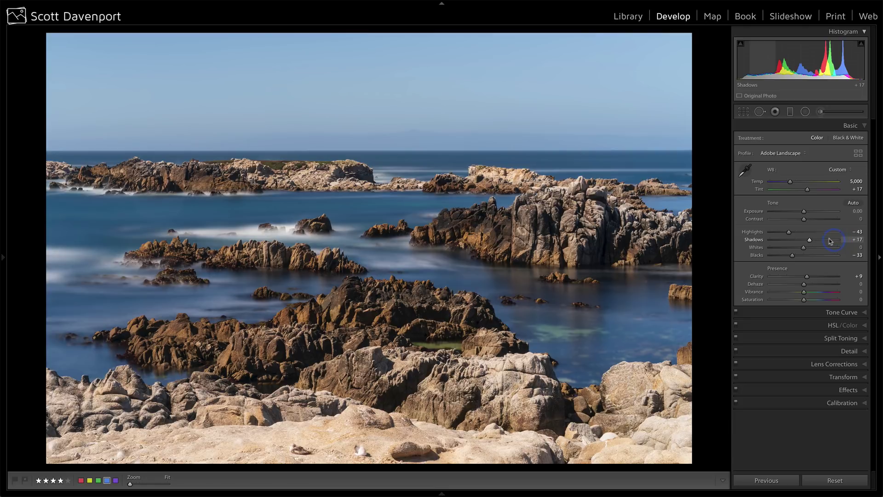
pyautogui.moveTo(804, 222); pyautogui.dragTo(807, 222)
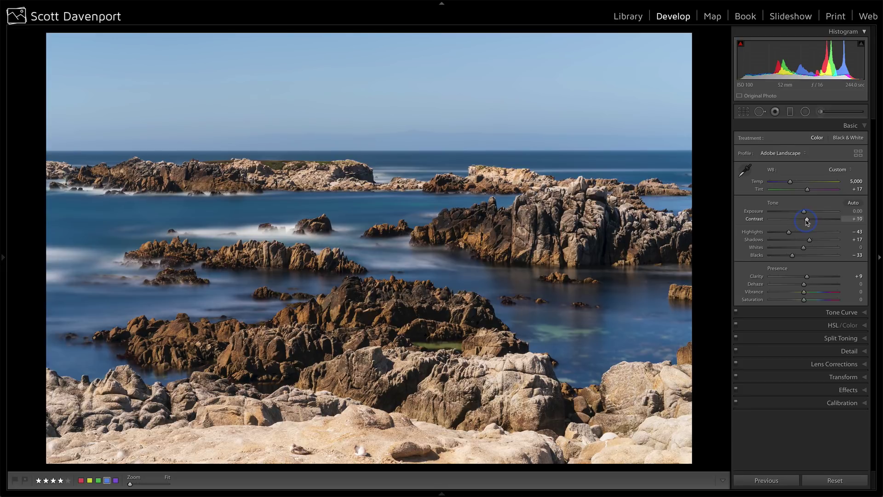
# - Straighten the horizon by rotating the cropped photo to an angle of -0.02, and close the crop tool
pyautogui.press('r')
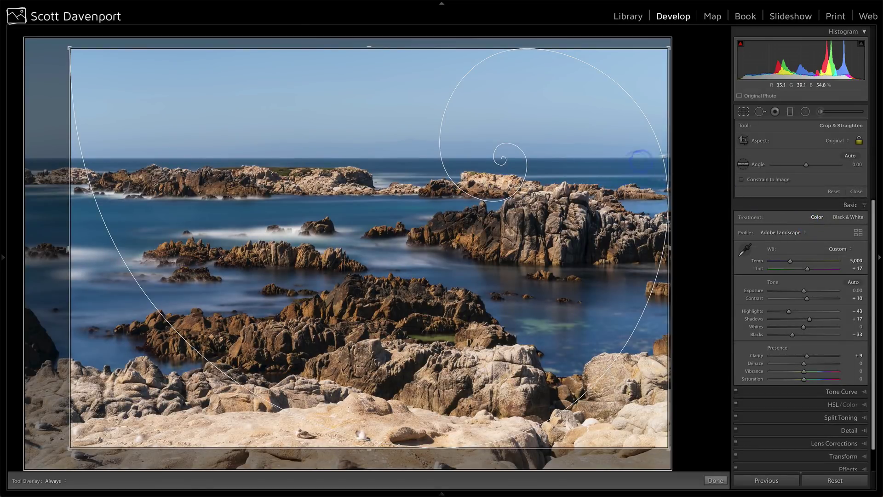
pyautogui.click(684, 150)
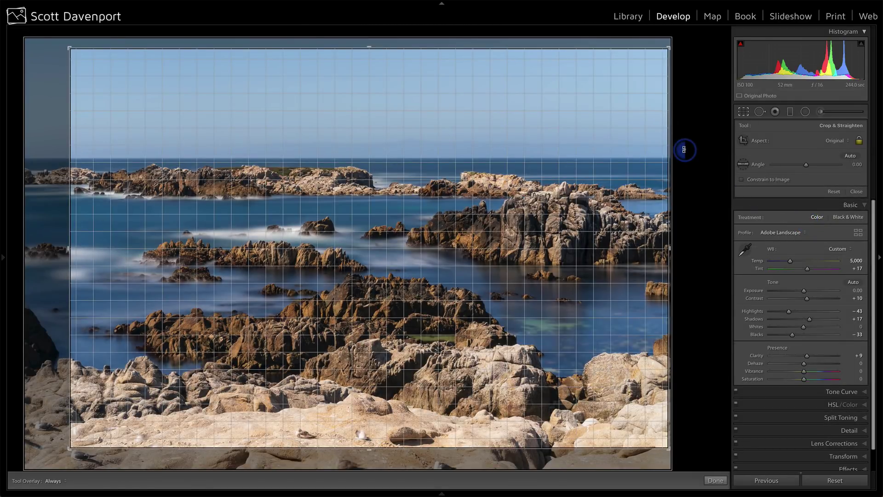
pyautogui.moveTo(684, 149); pyautogui.dragTo(684, 149)
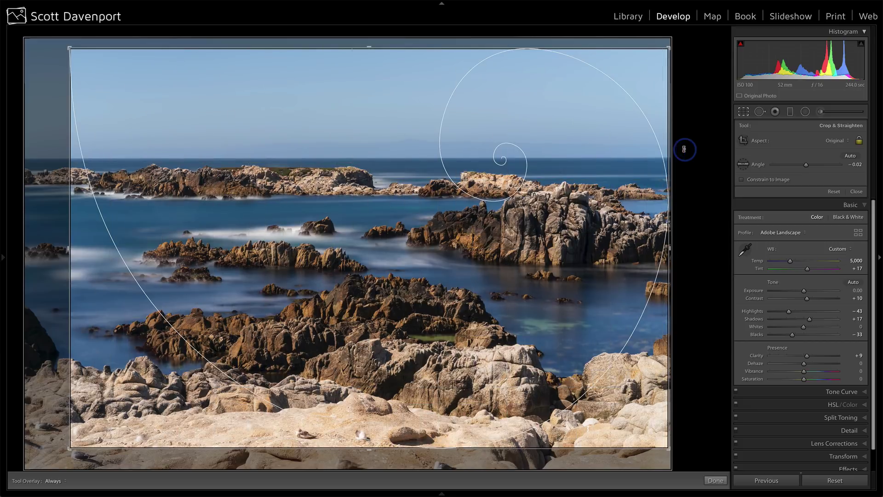
pyautogui.click(855, 191)
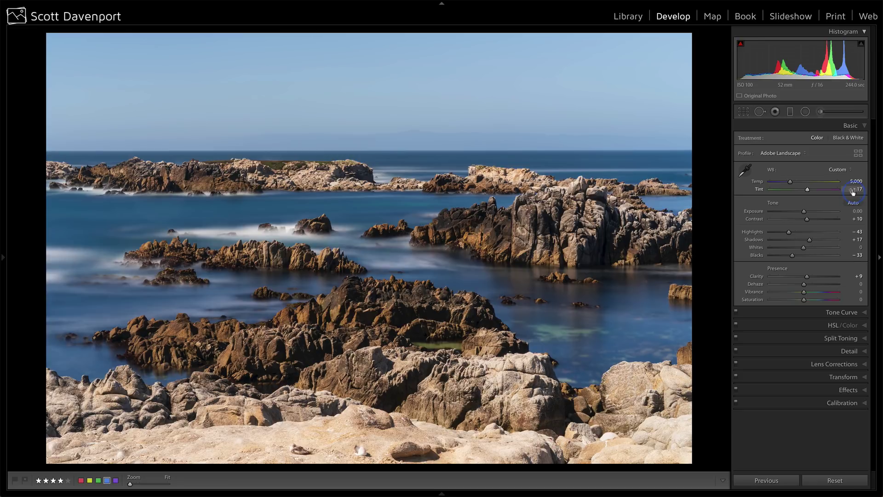
# - Heal the dust spots in the upper sky with Spot Removal, using Visualize Spots, and close the tool
pyautogui.press('q')
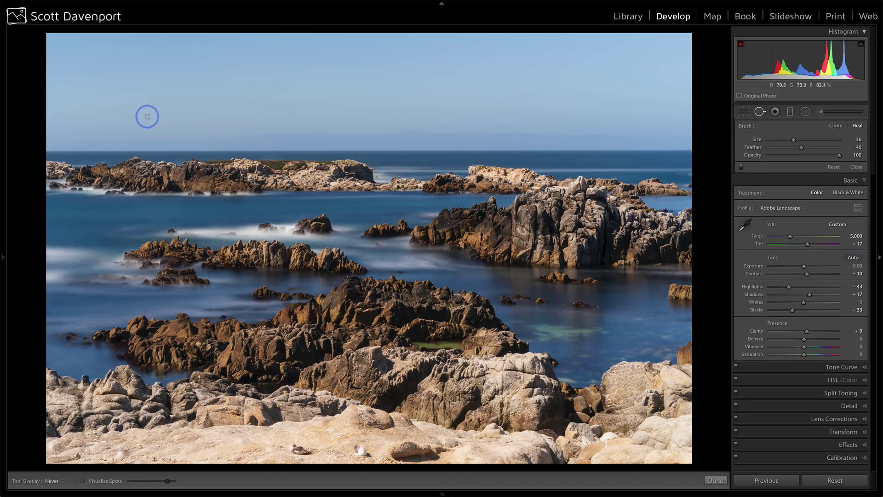
pyautogui.press('a')
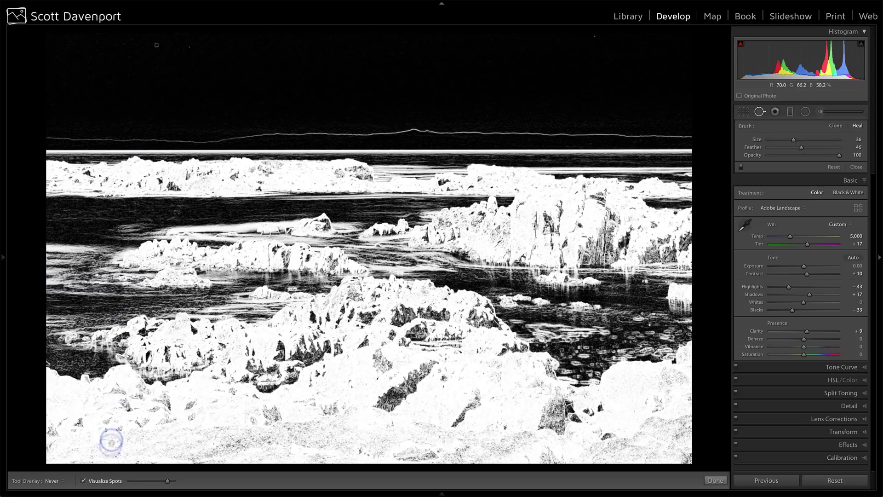
pyautogui.scroll(5, 158, 45)
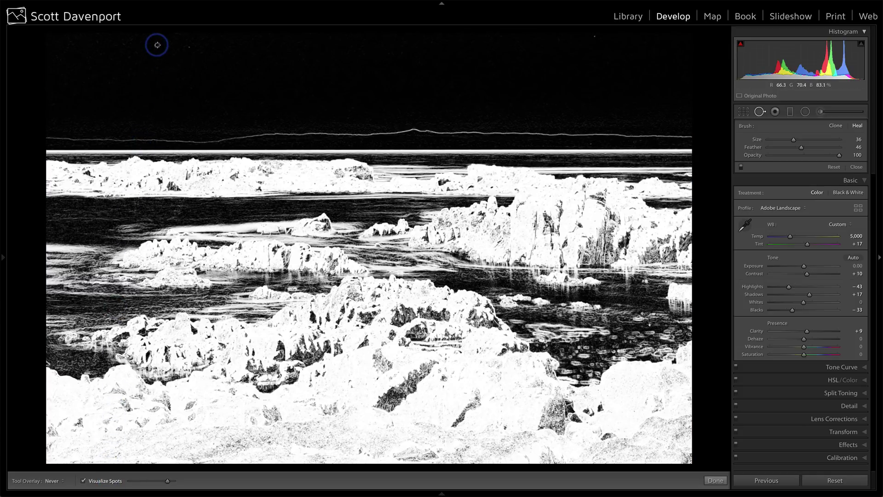
pyautogui.click(156, 44)
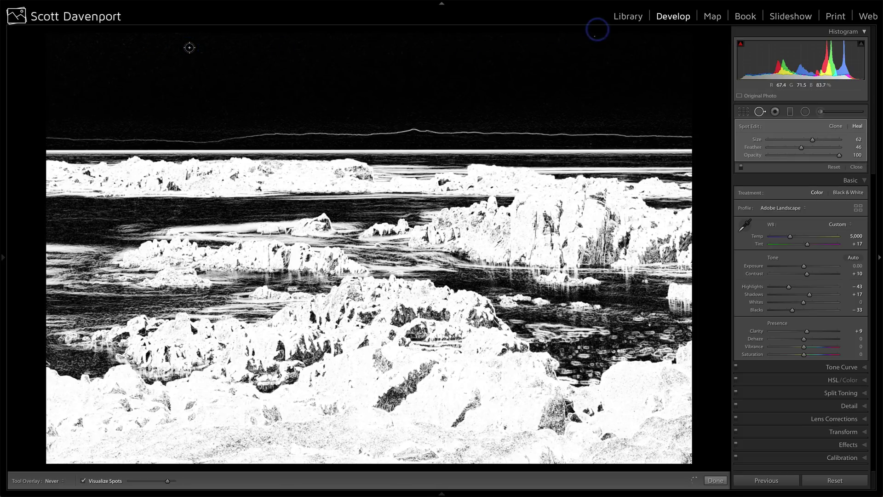
pyautogui.click(594, 36)
pyautogui.moveTo(627, 76); pyautogui.dragTo(632, 78)
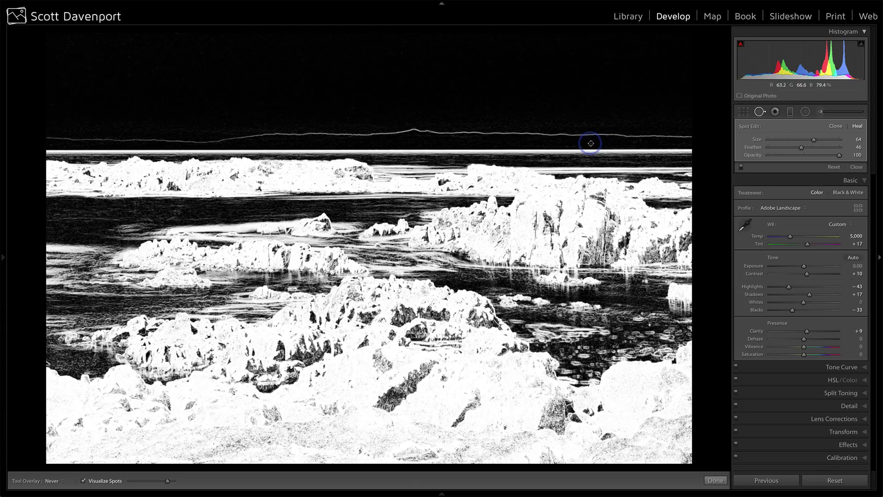
pyautogui.scroll(-10, 590, 143)
pyautogui.press('q')
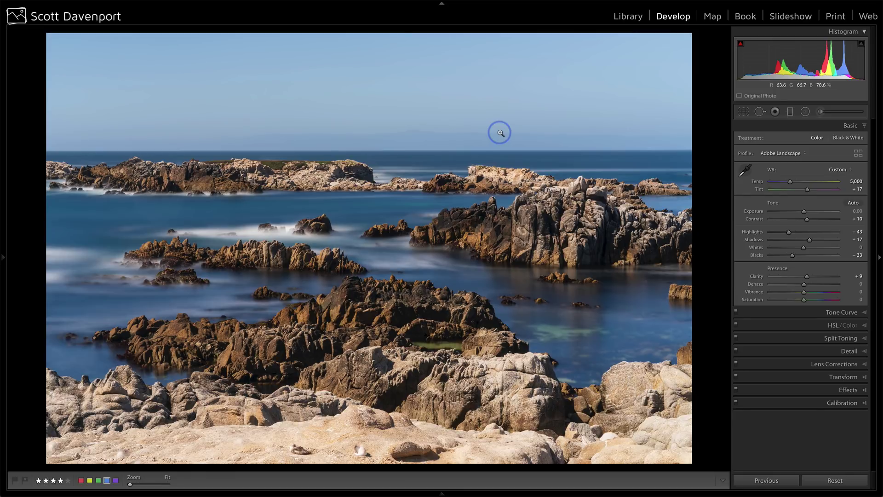
# - Compare the healed and toned photo with its before view several times
pyautogui.press('\\')
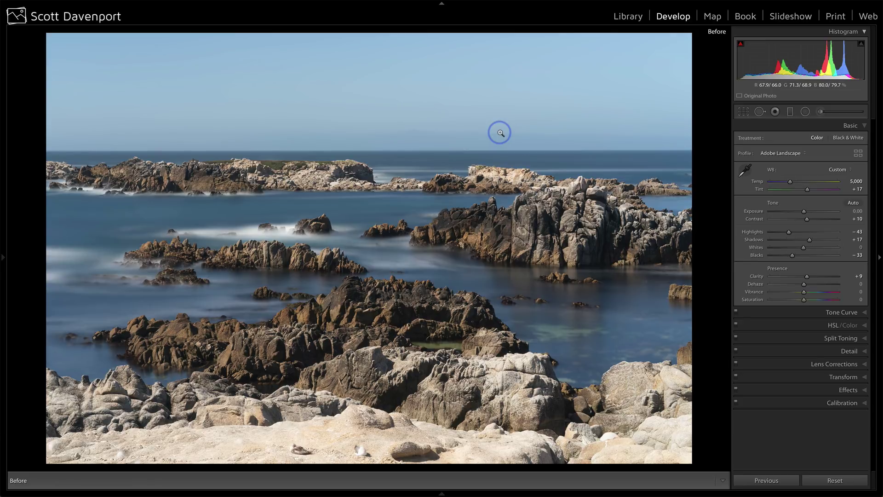
pyautogui.press('\\')
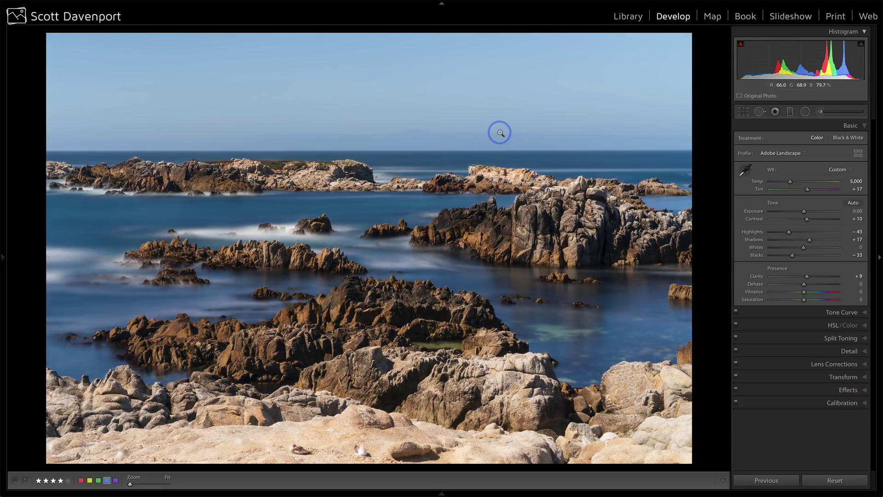
pyautogui.press('\\')
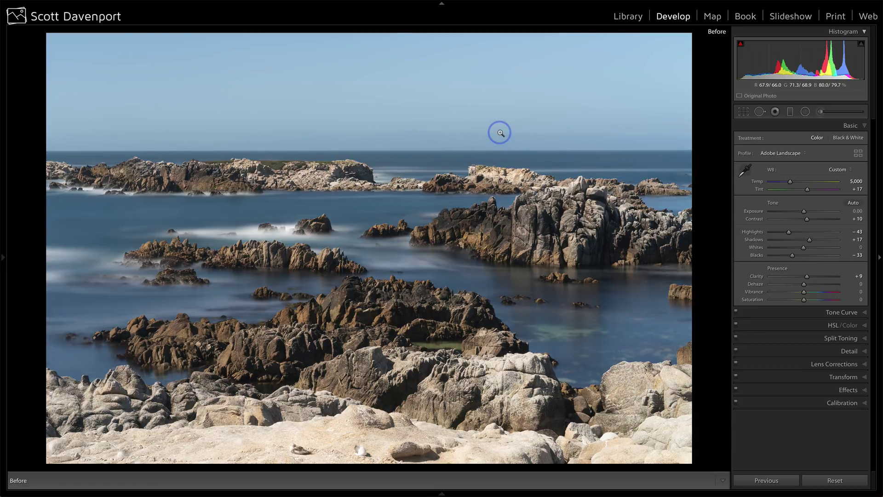
pyautogui.press('\\')
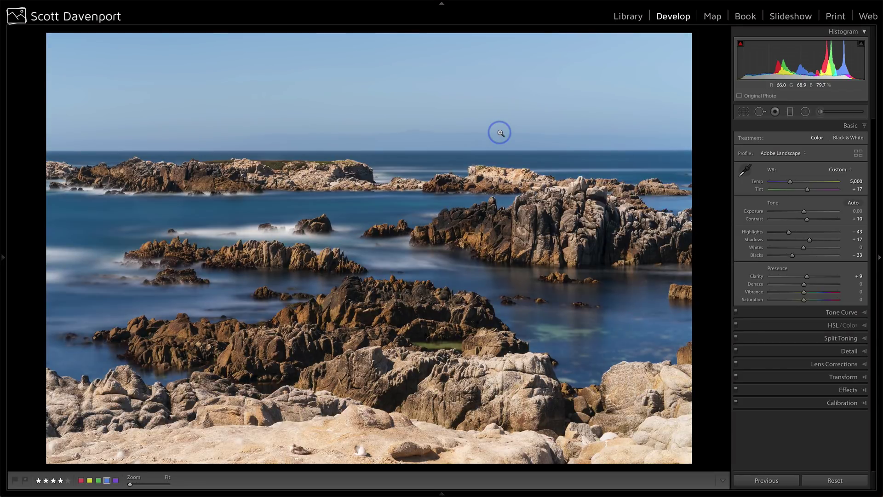
pyautogui.press('\\')
pyautogui.press('\\')
# - Set the Orange saturation to -32 in the HSL adjustments, comparing the photo with those adjustments switched off along the way
pyautogui.click(829, 325)
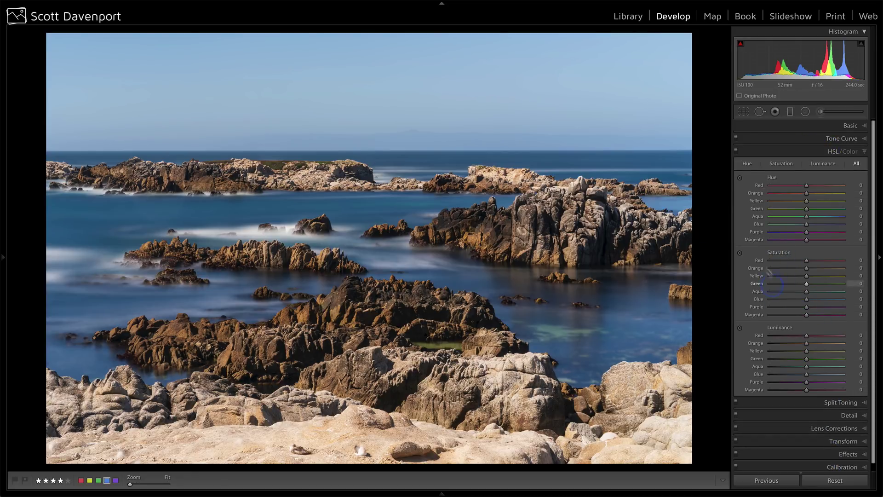
pyautogui.click(739, 252)
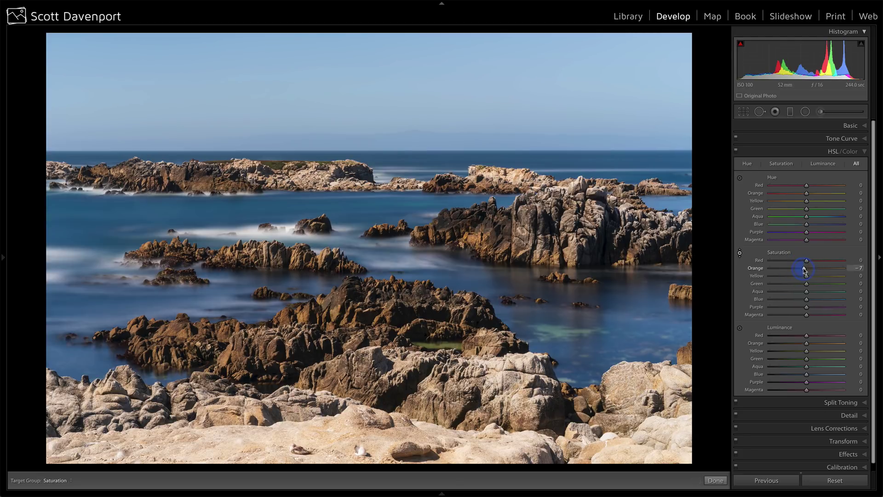
pyautogui.moveTo(804, 270); pyautogui.dragTo(779, 270)
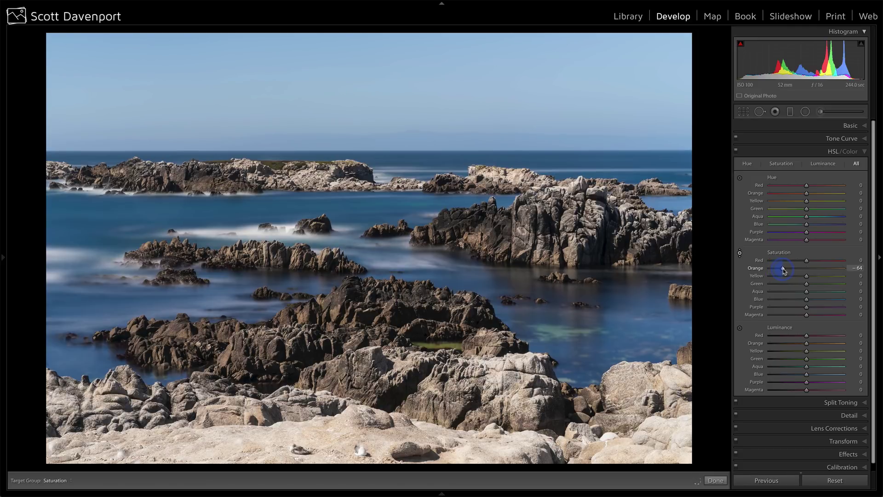
pyautogui.moveTo(784, 271); pyautogui.dragTo(788, 272)
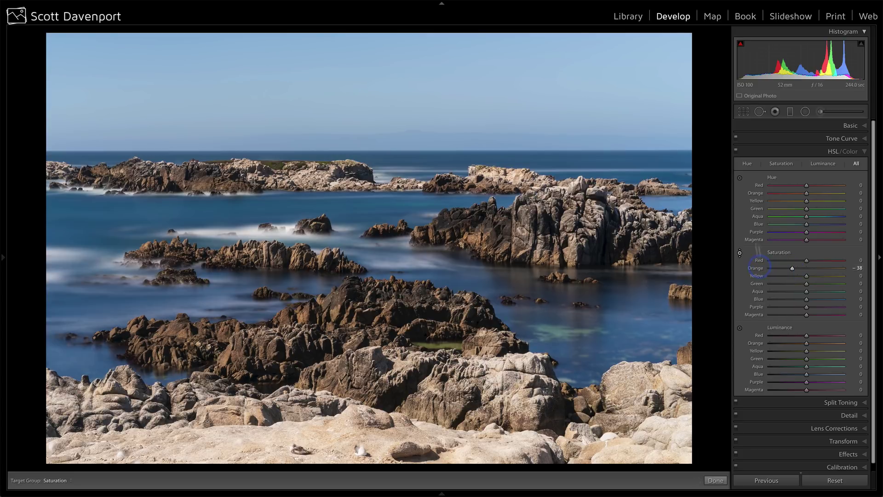
pyautogui.click(736, 152)
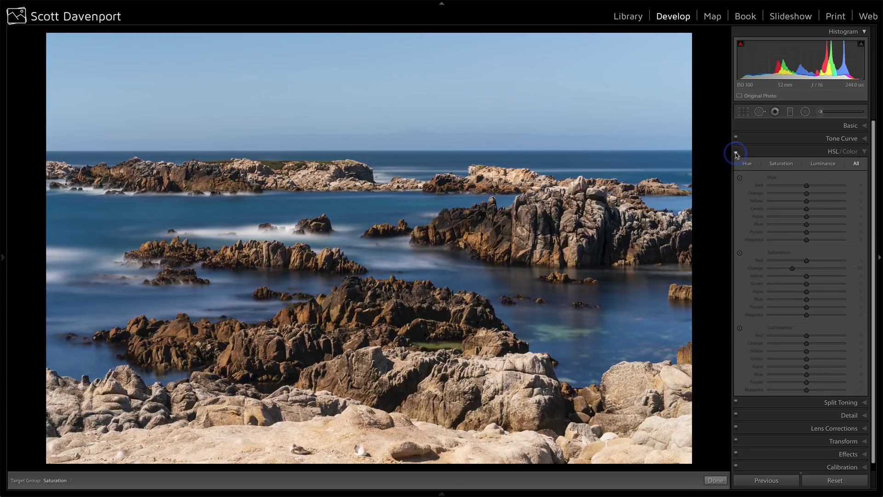
pyautogui.click(736, 152)
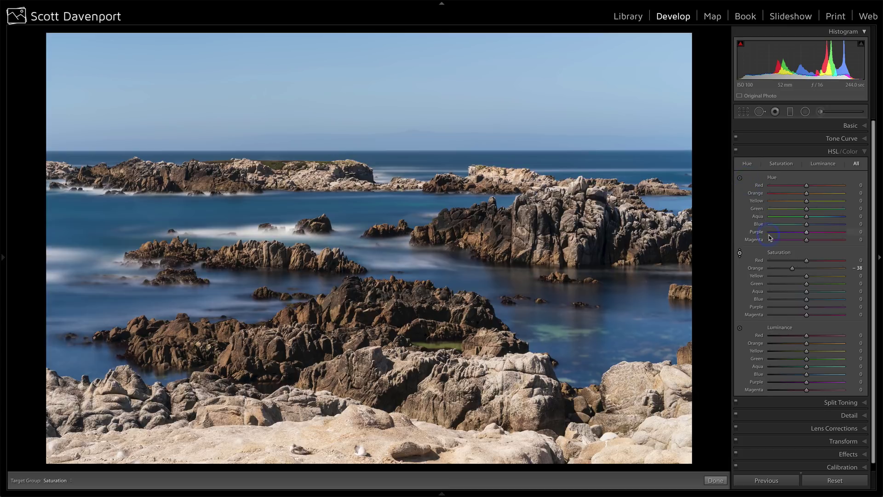
pyautogui.click(791, 270)
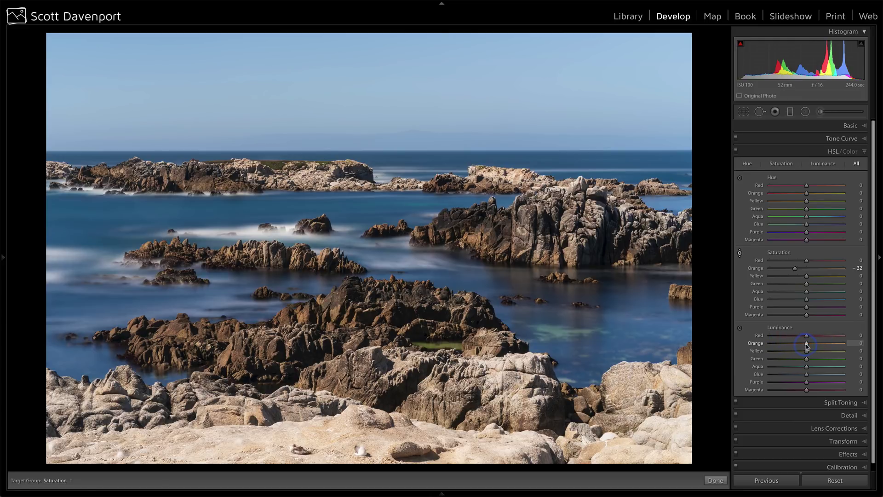
# - Try a lower Orange luminance and an Aqua hue of +41, resetting both values
pyautogui.moveTo(806, 345)
pyautogui.mouseDown()
pyautogui.moveTo(783, 347)
pyautogui.moveTo(800, 348)
pyautogui.moveTo(791, 348)
pyautogui.mouseUp()
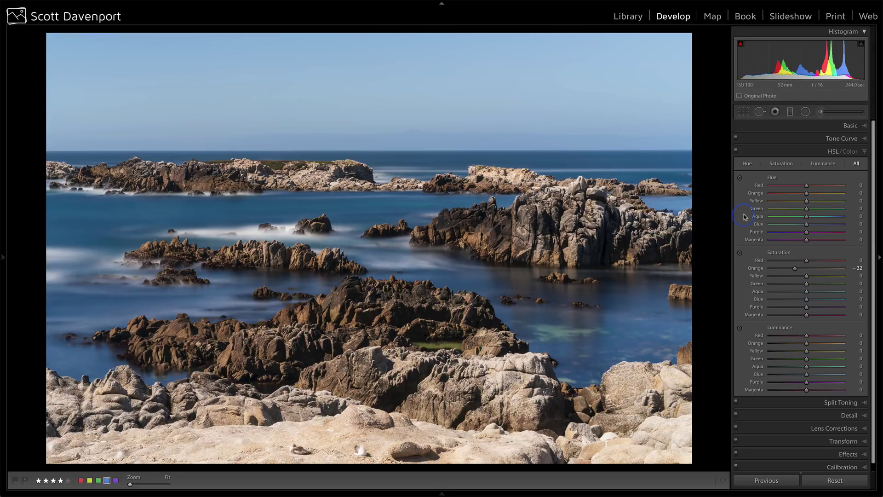
pyautogui.click(822, 217)
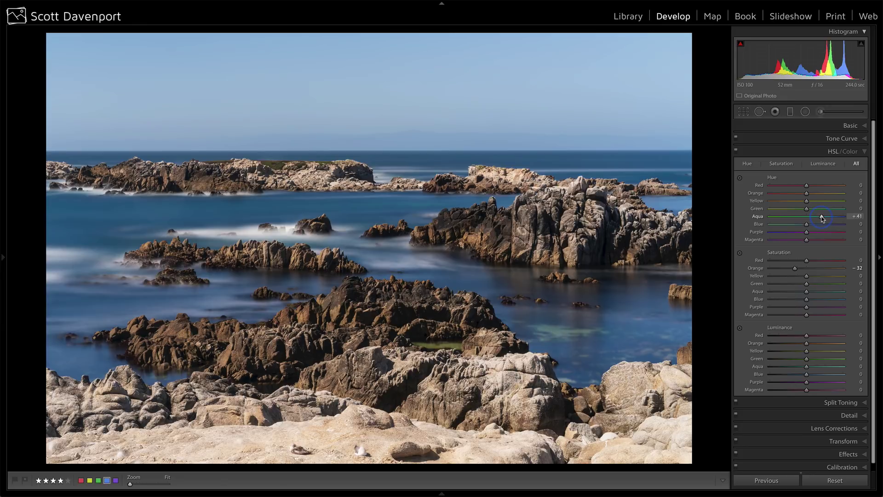
pyautogui.doubleClick(758, 218)
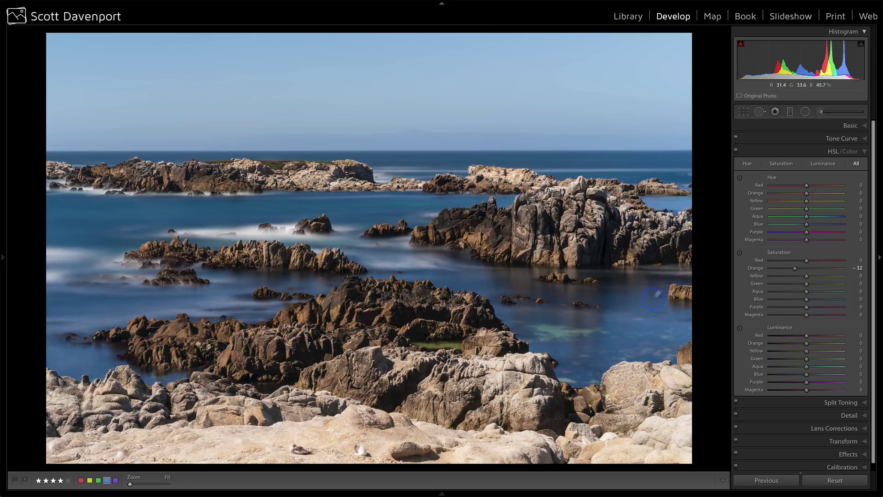
# - Add a graduated filter with the Burn (Darken) effect over the foreground rocks, fading upward toward the water
pyautogui.click(790, 113)
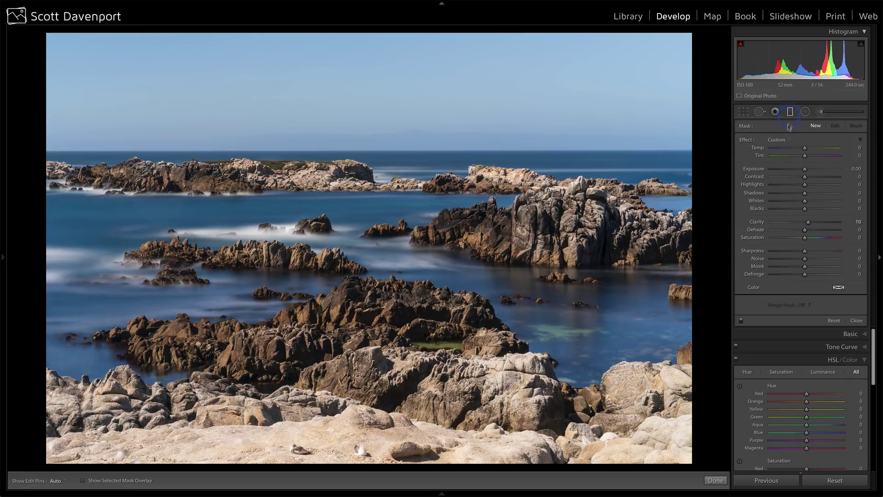
pyautogui.click(781, 141)
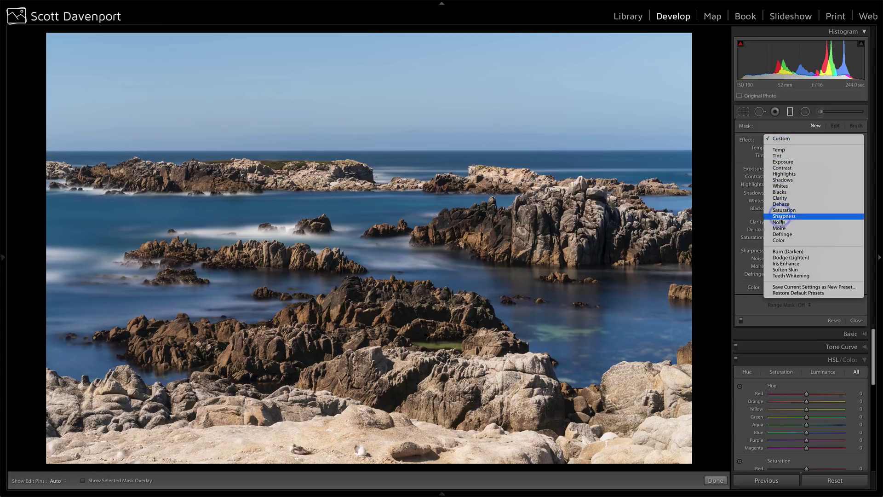
pyautogui.click(780, 252)
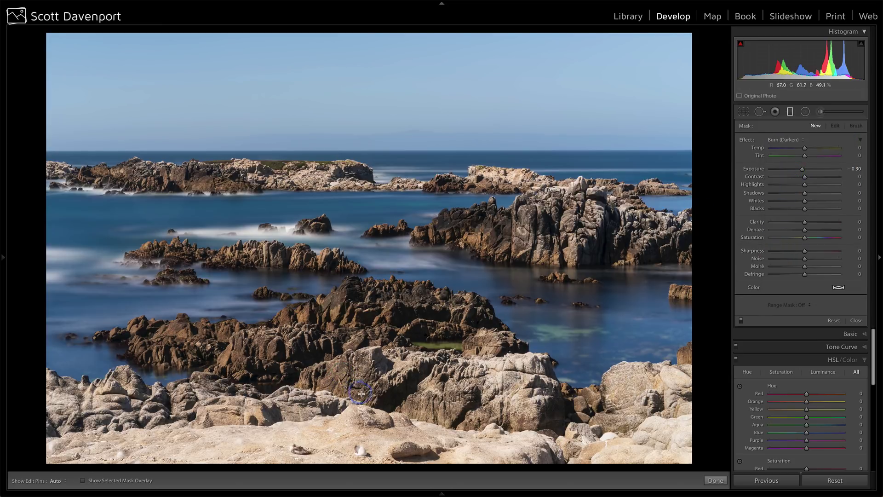
pyautogui.moveTo(362, 394); pyautogui.dragTo(363, 299)
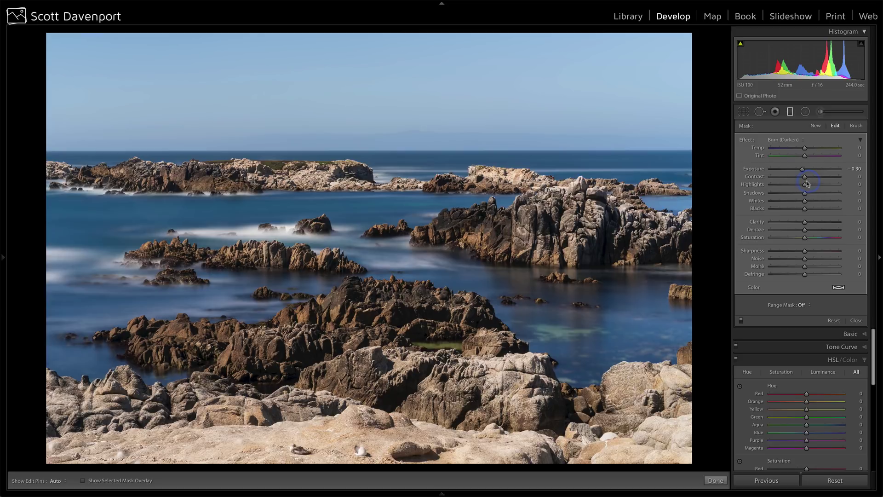
# - Set the graduated filter's Highlights to -58 and compare the photo with the filter off and on
pyautogui.moveTo(804, 185); pyautogui.dragTo(791, 186)
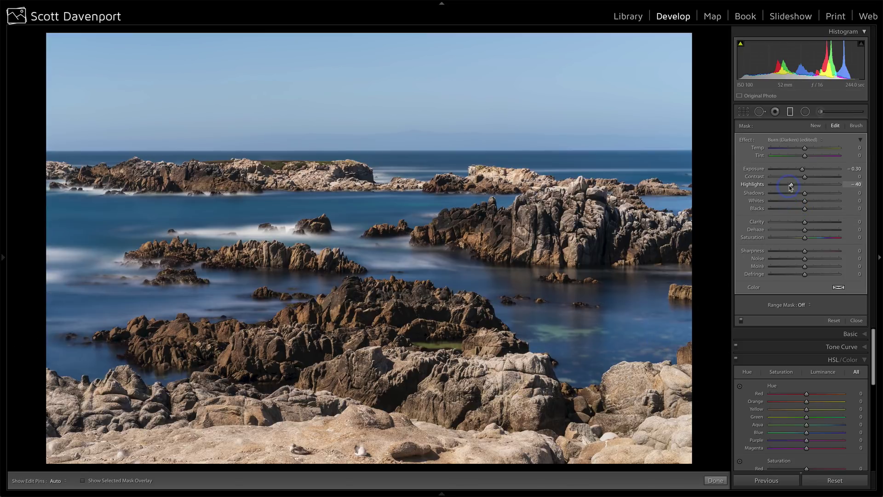
pyautogui.moveTo(791, 186); pyautogui.dragTo(786, 186)
pyautogui.click(741, 321)
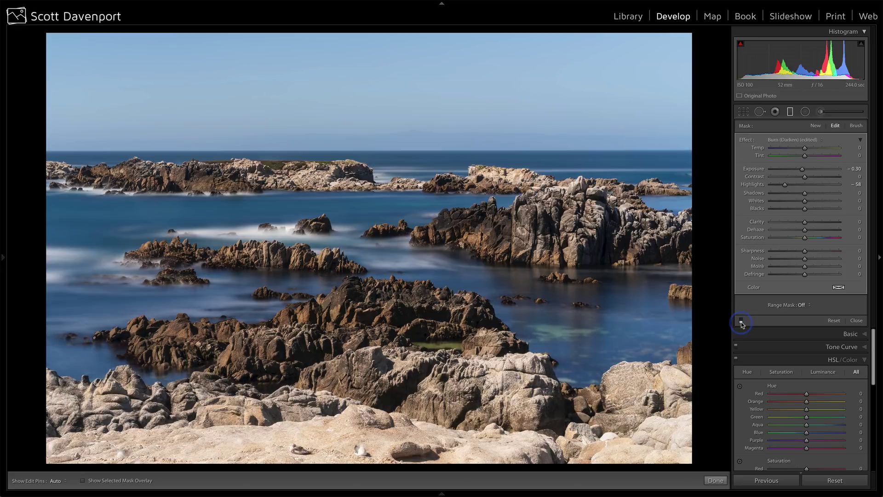
pyautogui.click(741, 321)
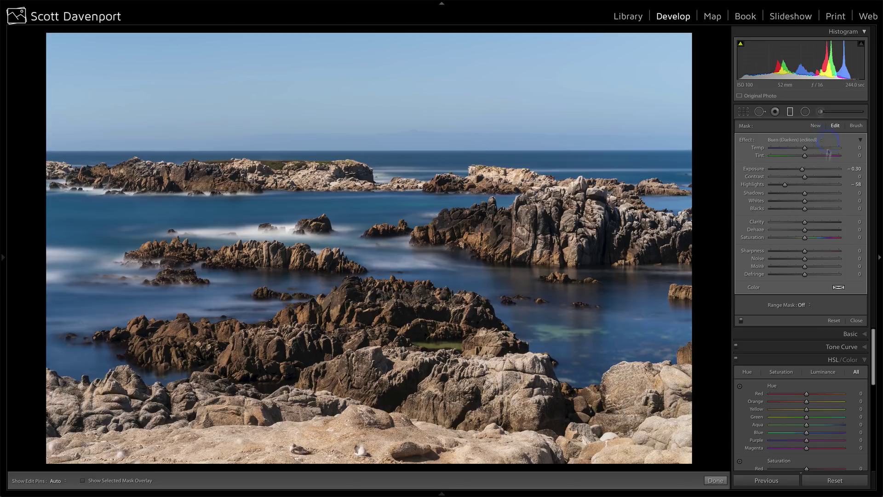
# - Duplicate the foreground graduated filter and angle the copy diagonally across the rocks in the photo's lower-right corner
pyautogui.rightClick(362, 346)
pyautogui.click(365, 349)
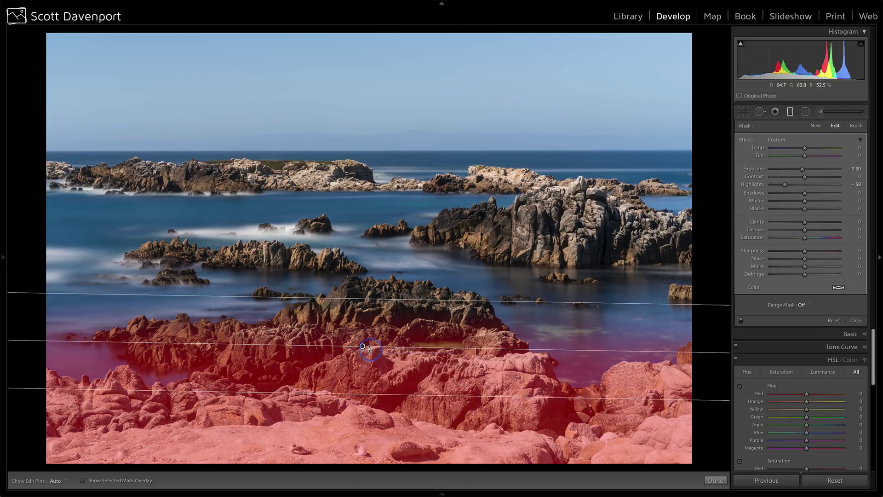
pyautogui.moveTo(362, 346); pyautogui.dragTo(649, 388)
pyautogui.moveTo(585, 389); pyautogui.dragTo(574, 409)
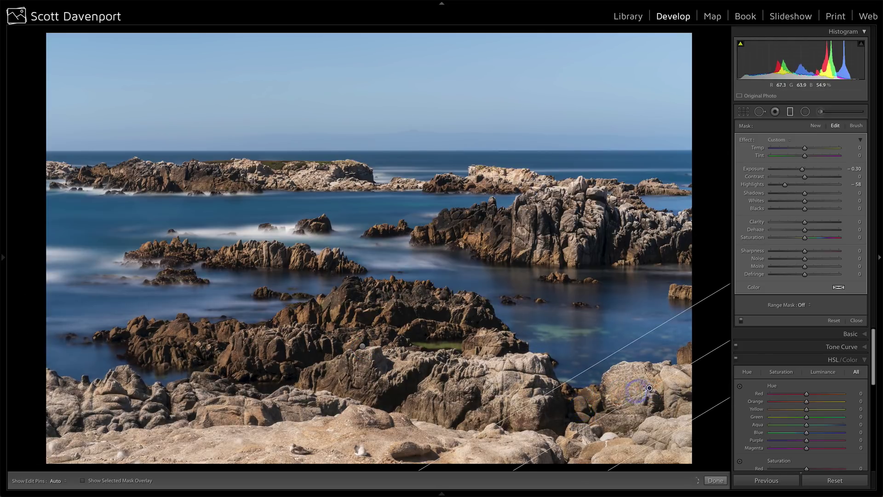
pyautogui.moveTo(644, 388); pyautogui.dragTo(612, 386)
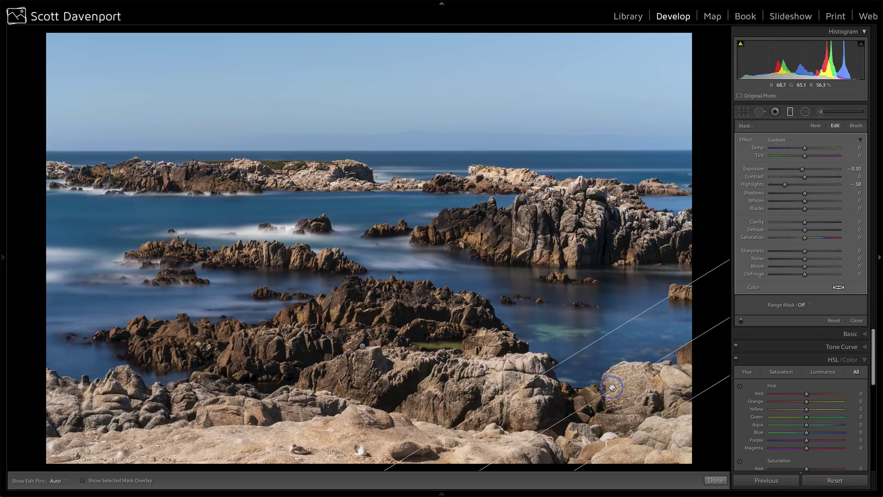
# - Duplicate the diagonal graduated filter and place the copy over the lower-left rocks, angled to mirror the lower-right filter
pyautogui.rightClick(612, 387)
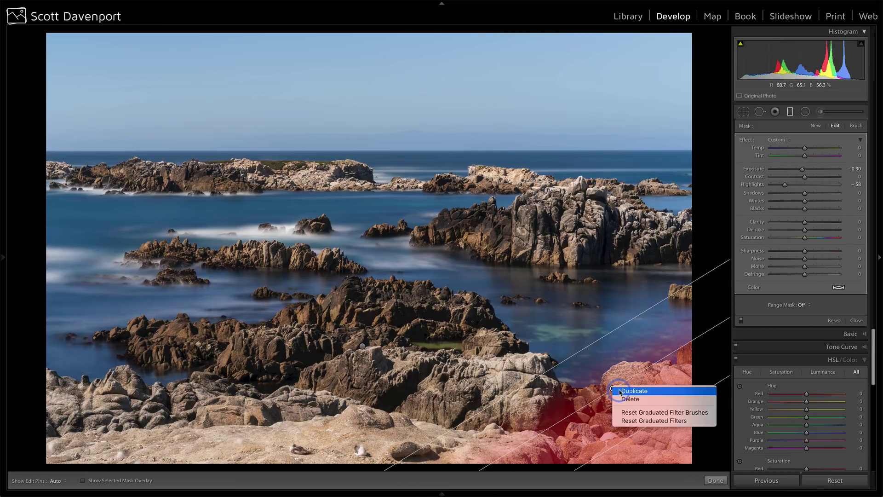
pyautogui.click(634, 391)
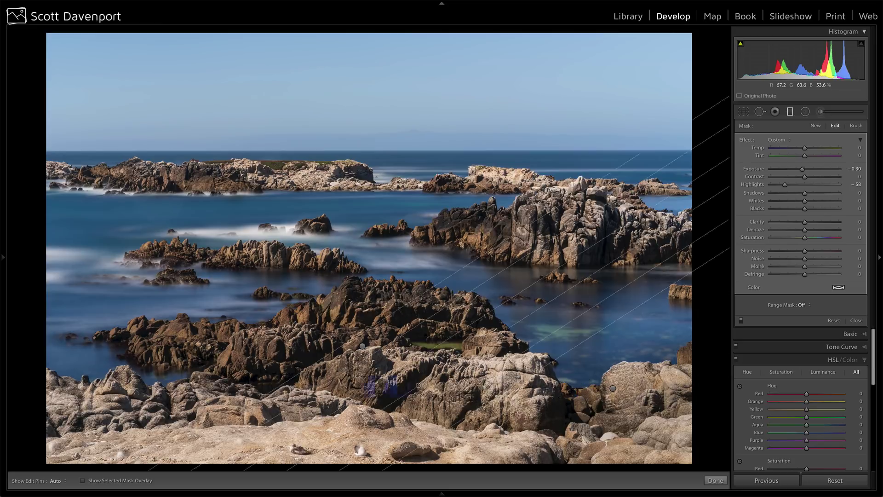
pyautogui.moveTo(384, 386); pyautogui.dragTo(66, 385)
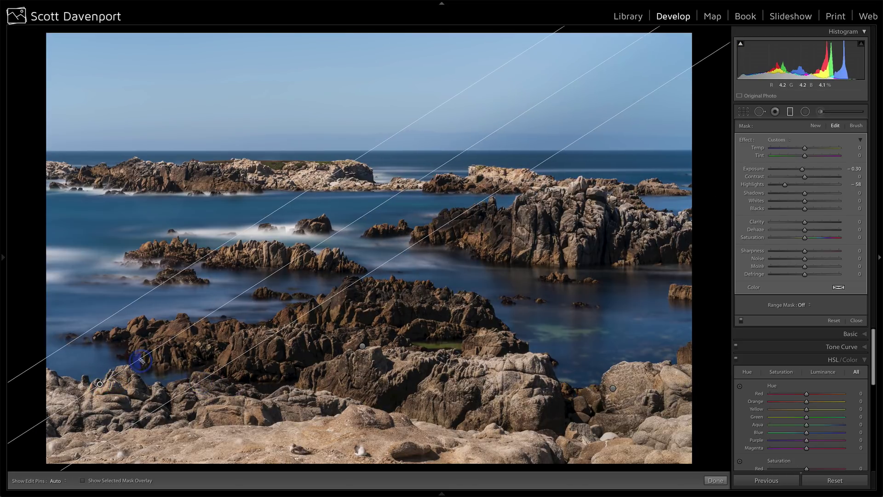
pyautogui.moveTo(147, 360); pyautogui.dragTo(154, 386)
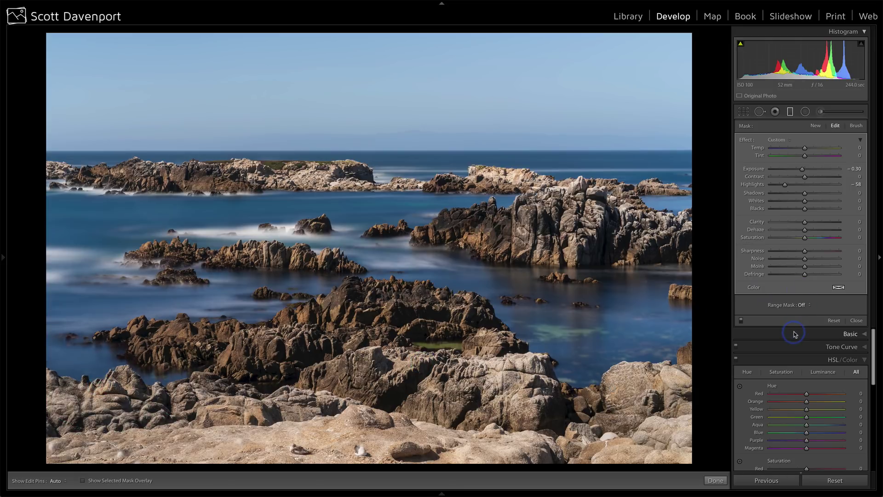
# - Compare the photo with the graduated filters off and on, and shift the lower-right filter slightly toward the corner
pyautogui.click(741, 322)
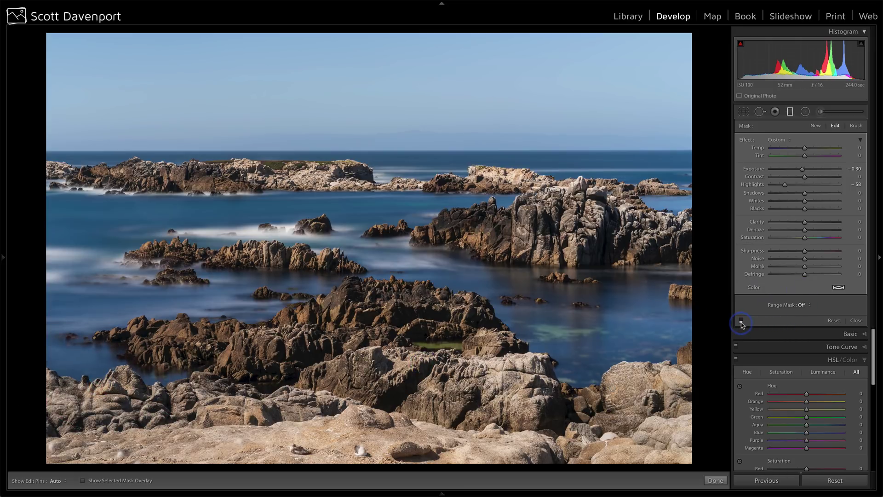
pyautogui.click(740, 322)
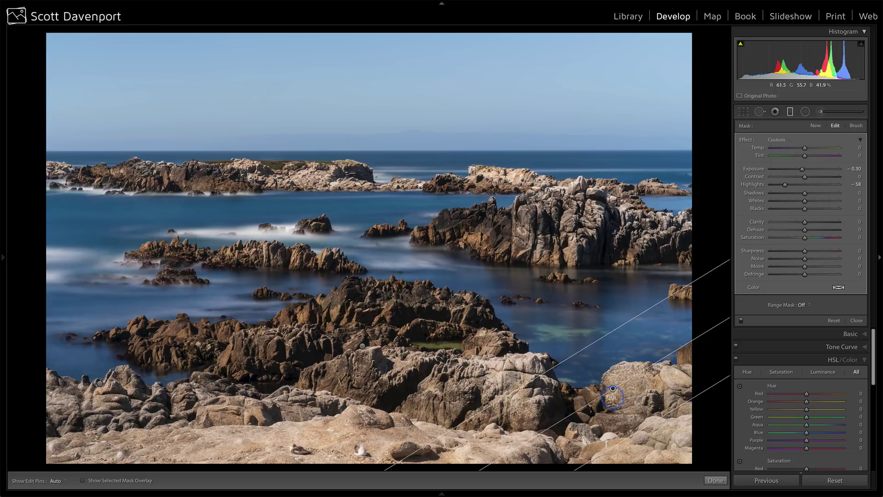
pyautogui.moveTo(613, 389); pyautogui.dragTo(607, 396)
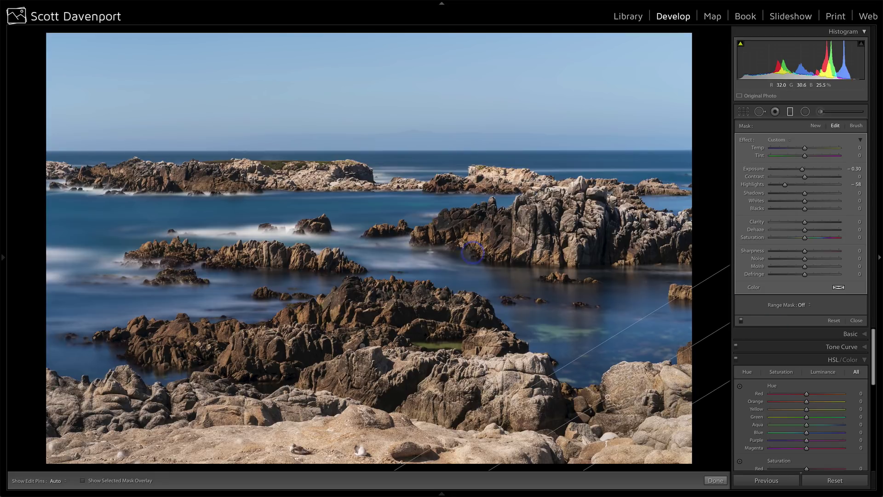
# - Add a graduated filter at the photo's bottom edge so it covers the whole image, and reset its Exposure to 0
pyautogui.click(815, 127)
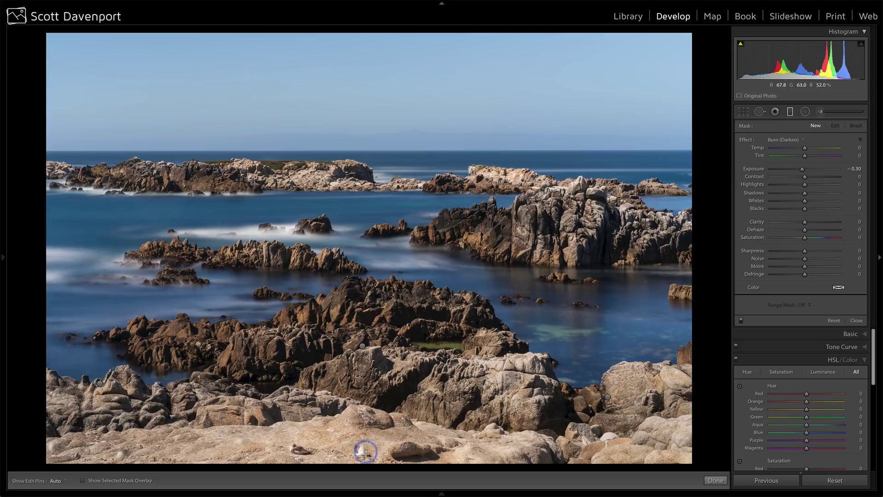
pyautogui.moveTo(363, 459); pyautogui.dragTo(363, 468)
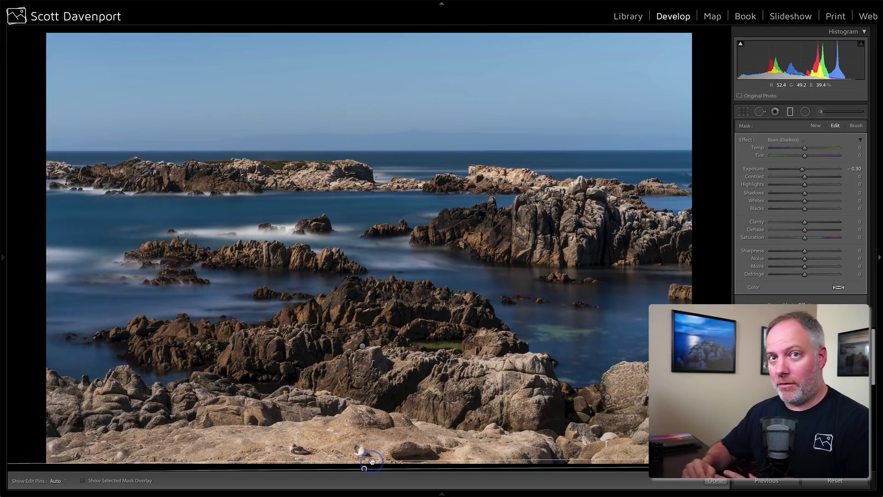
pyautogui.doubleClick(761, 170)
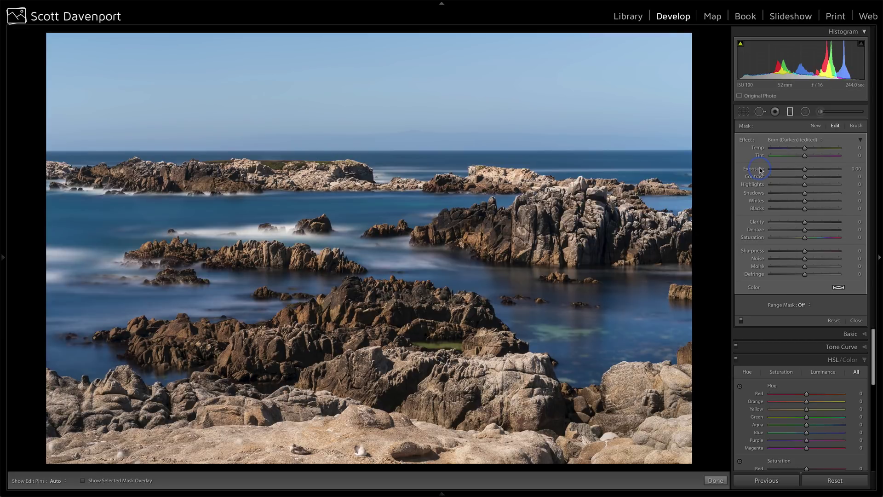
# - Limit the full-image filter with a Color range mask sampled from several rock tones, and check the coverage with the mask overlay
pyautogui.click(801, 305)
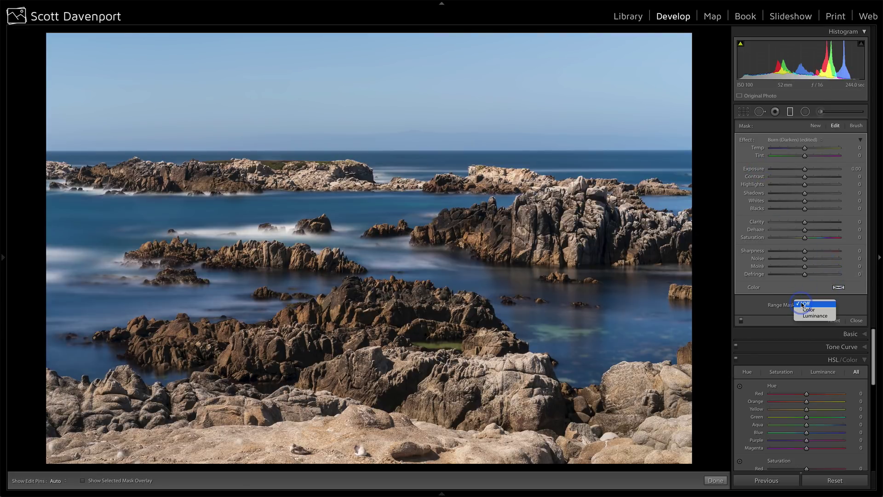
pyautogui.click(801, 310)
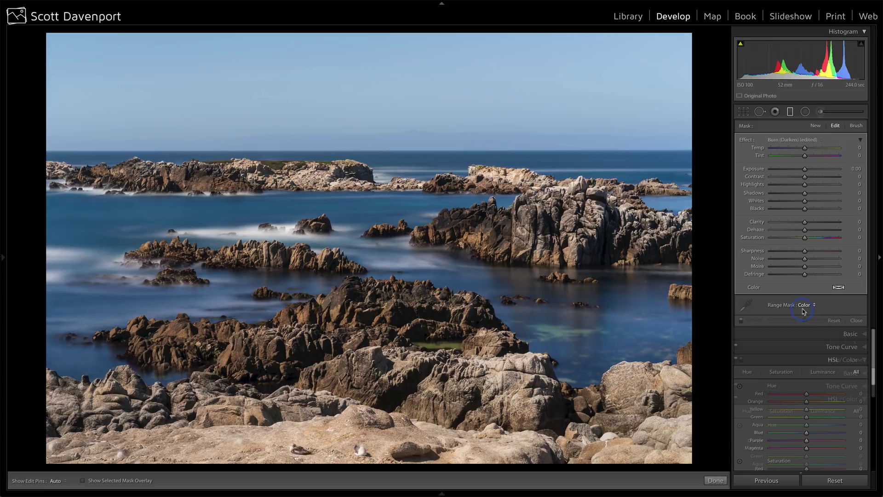
pyautogui.click(747, 305)
pyautogui.click(541, 228)
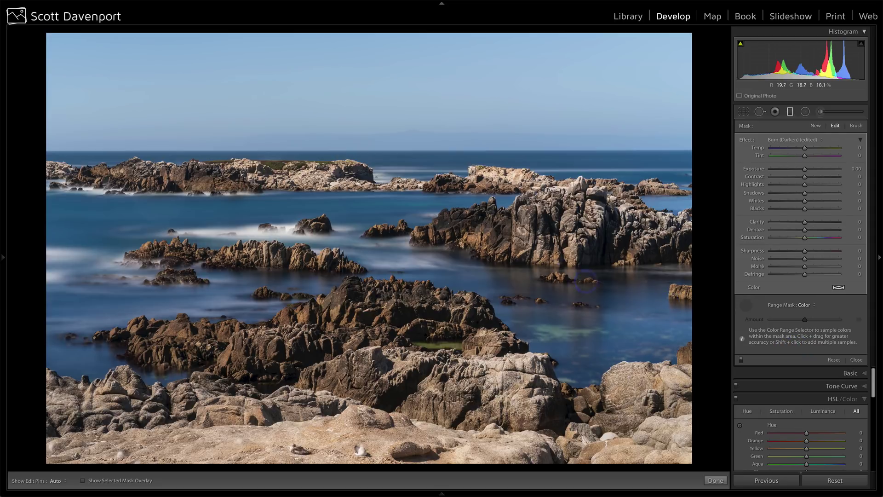
pyautogui.press('shift')
pyautogui.keyDown('shift'); pyautogui.click(505, 246); pyautogui.keyUp('shift')
pyautogui.keyDown('shift'); pyautogui.click(523, 224); pyautogui.keyUp('shift')
pyautogui.click(83, 481)
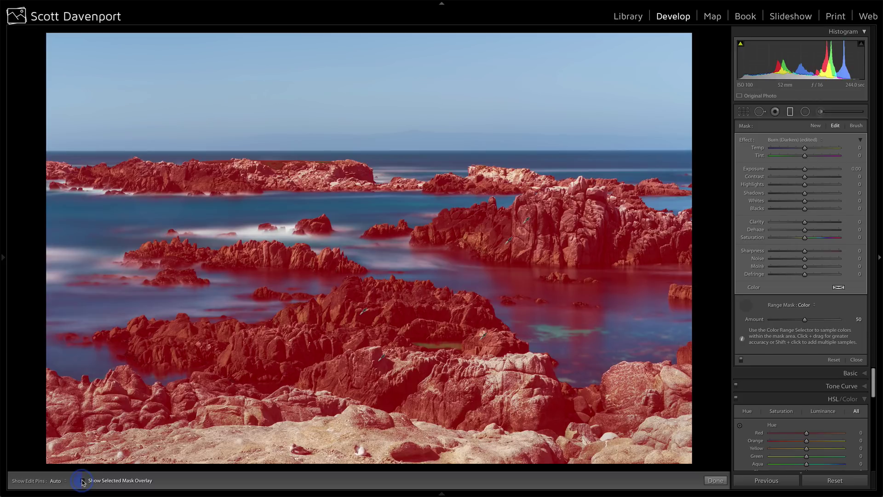
pyautogui.click(83, 481)
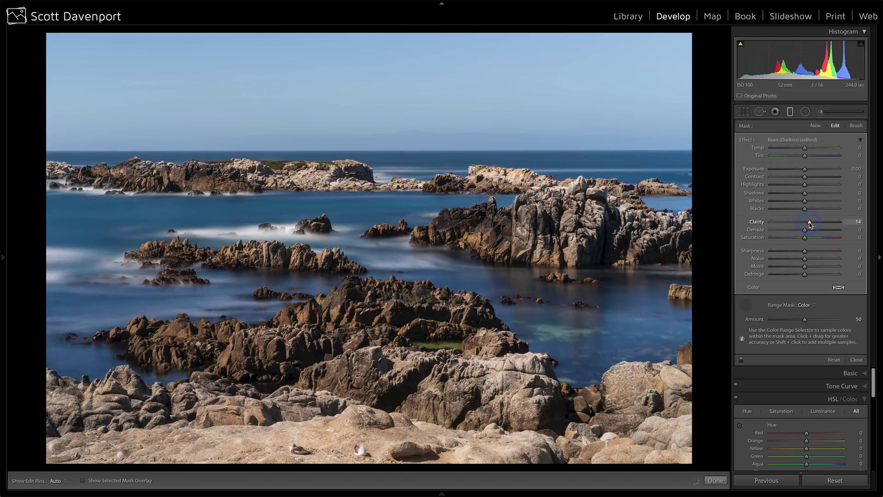
# - Set the rock filter's Clarity to 22 and Highlights to -19, compare the filters off and on, and close the graduated filter tool
pyautogui.moveTo(810, 224); pyautogui.dragTo(811, 224)
pyautogui.moveTo(804, 186); pyautogui.dragTo(799, 185)
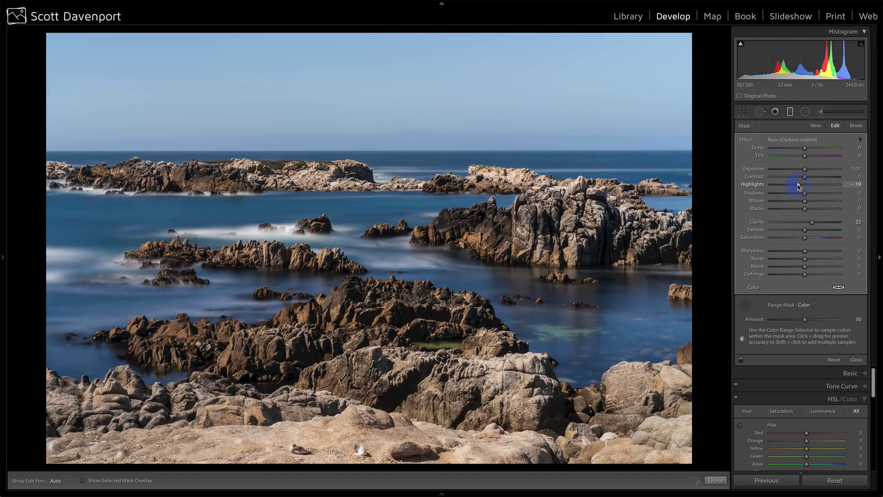
pyautogui.click(741, 359)
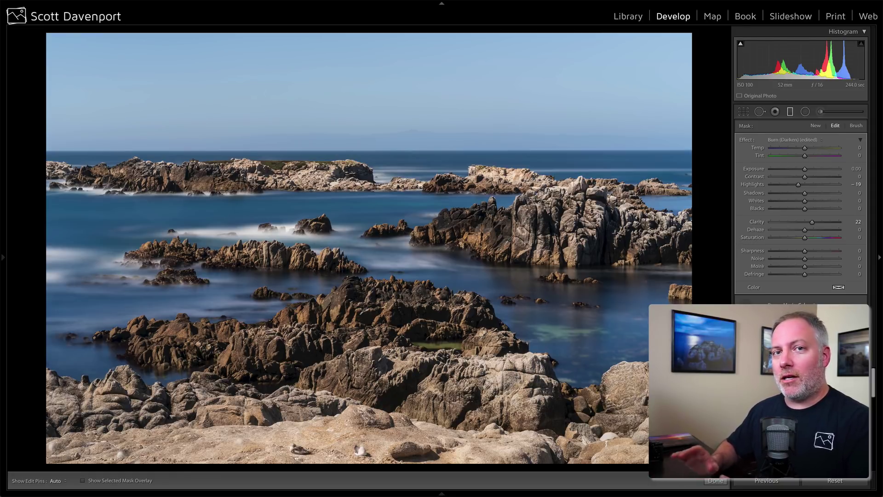
pyautogui.click(741, 361)
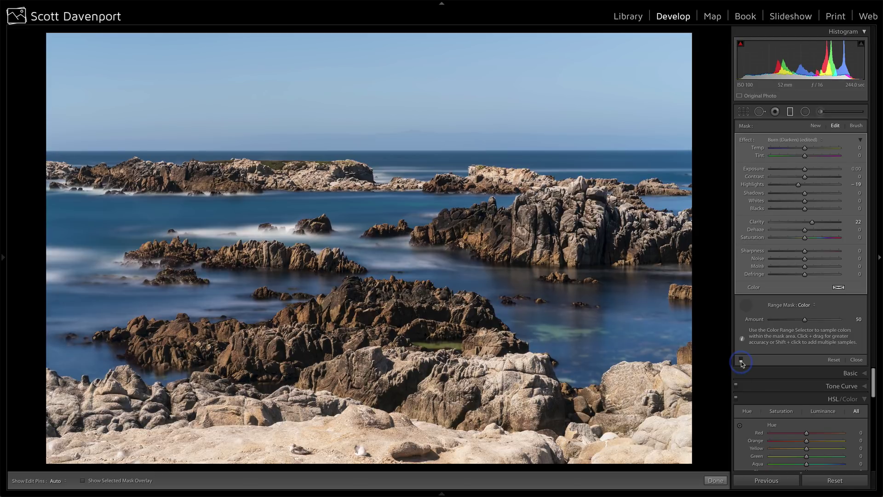
pyautogui.click(741, 361)
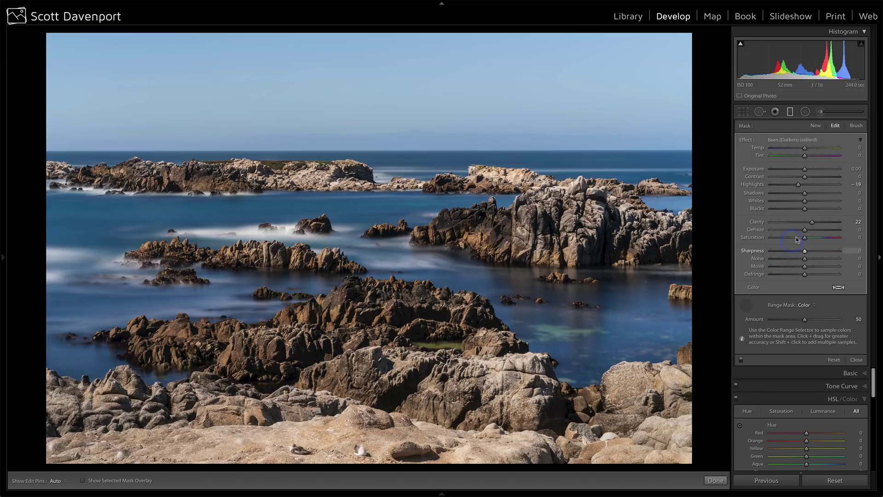
pyautogui.click(813, 222)
pyautogui.click(855, 359)
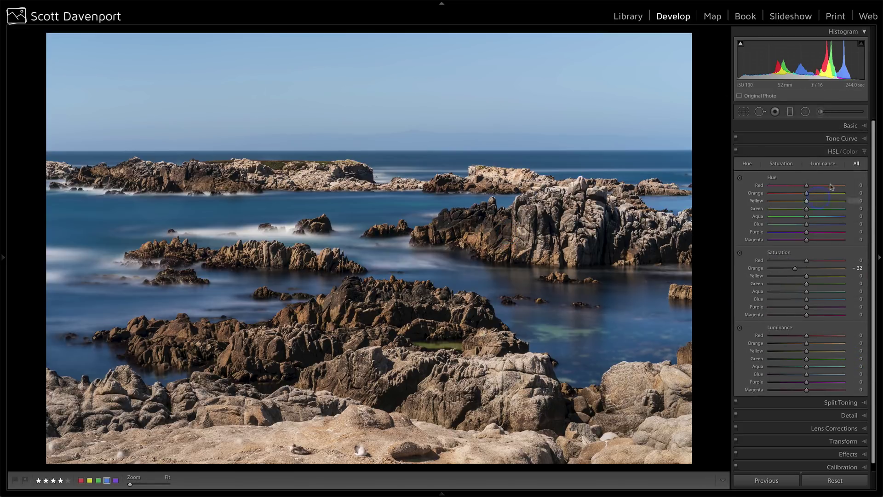
# - Add a Highlight Priority post-crop vignette with Amount -32 and Roundness -100
pyautogui.click(866, 152)
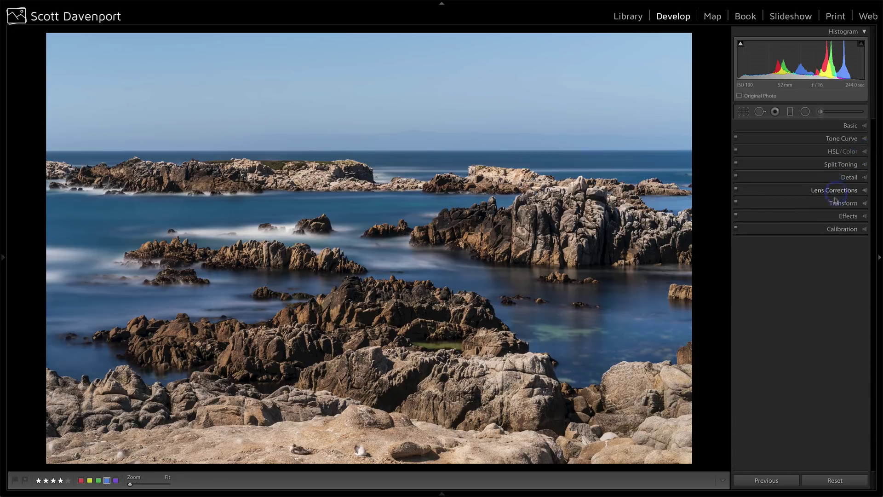
pyautogui.click(827, 217)
pyautogui.click(803, 245)
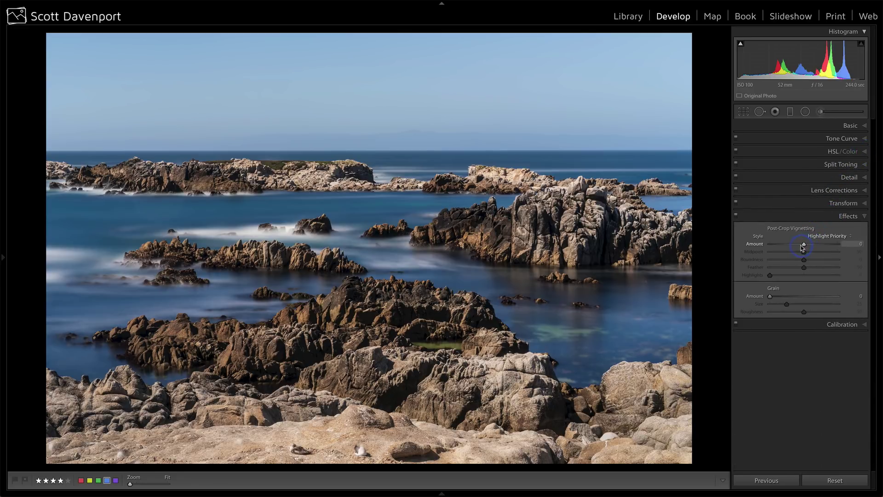
pyautogui.moveTo(801, 247); pyautogui.dragTo(801, 247)
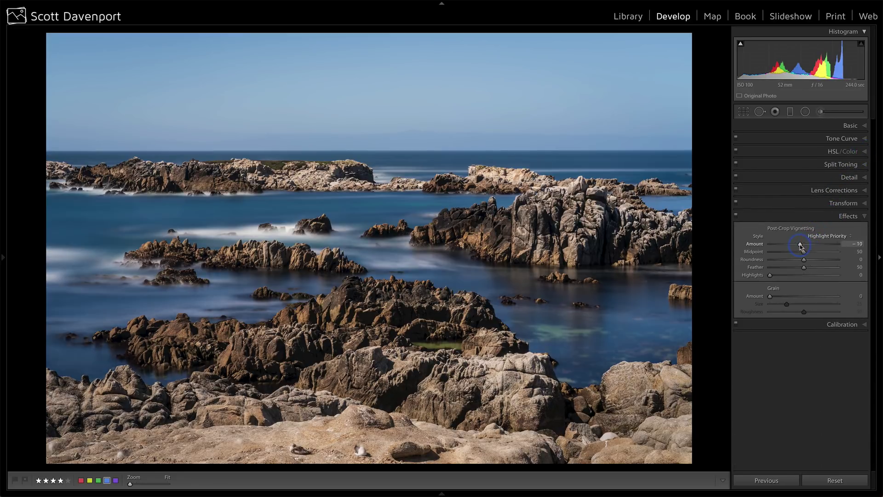
pyautogui.click(771, 262)
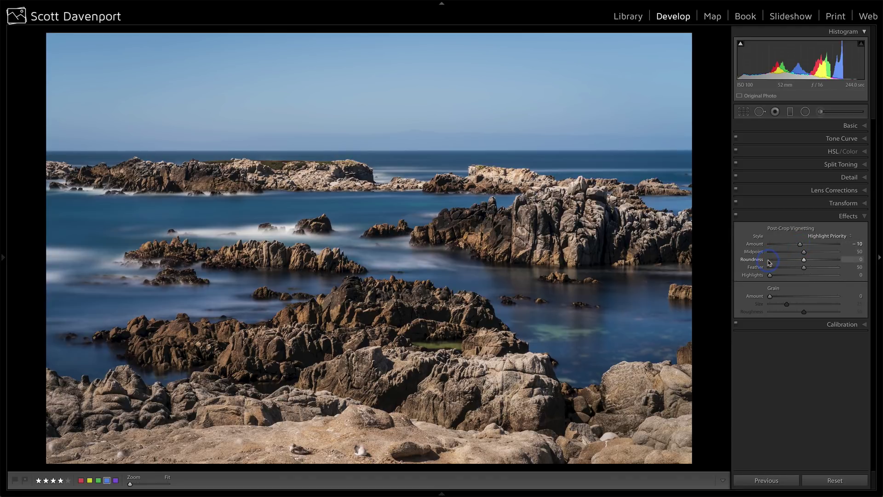
pyautogui.click(793, 246)
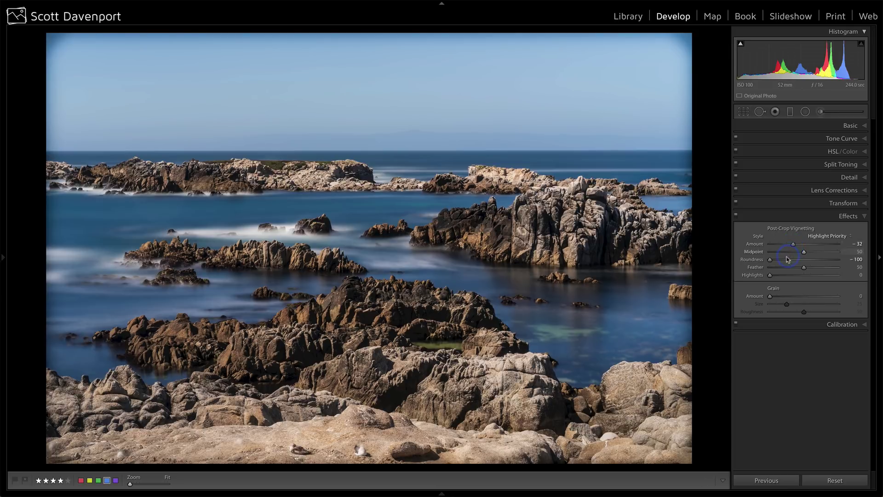
# - Shape the vignette with a hard edge, setting Feather to 0, Roundness to -62 and Midpoint to 47
pyautogui.moveTo(769, 259); pyautogui.dragTo(802, 259)
pyautogui.click(769, 267)
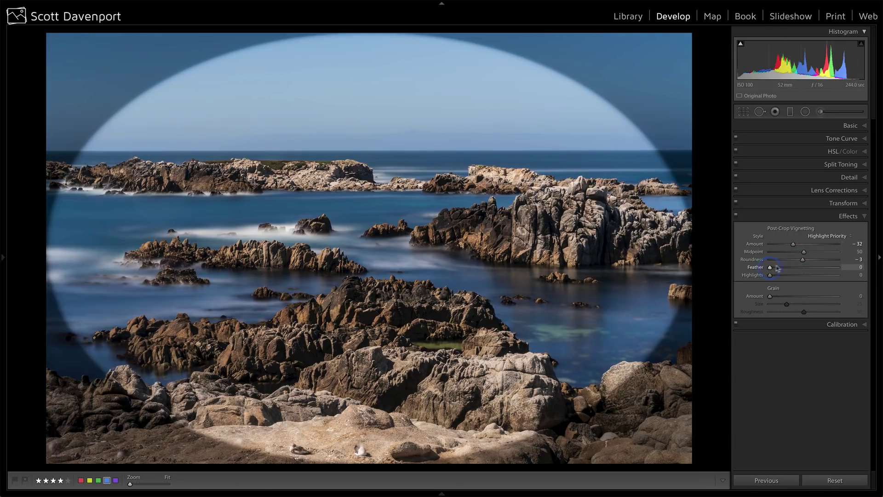
pyautogui.click(803, 252)
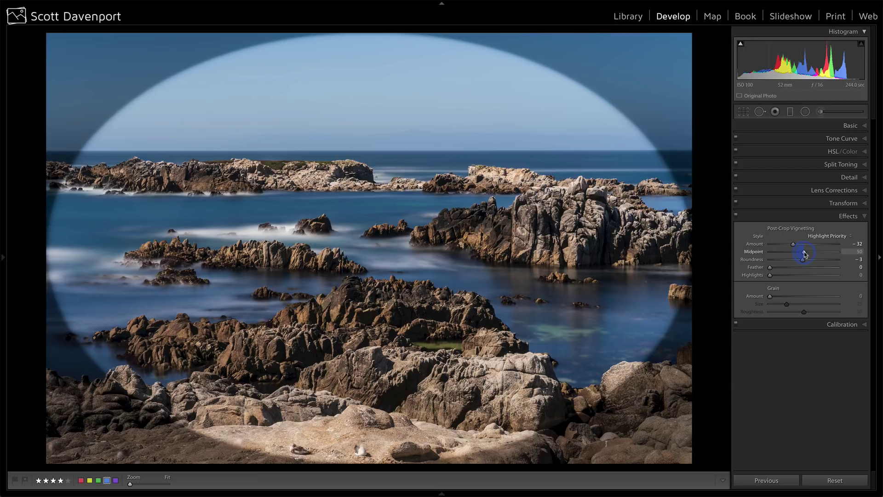
pyautogui.moveTo(804, 252); pyautogui.dragTo(783, 263)
pyautogui.click(802, 260)
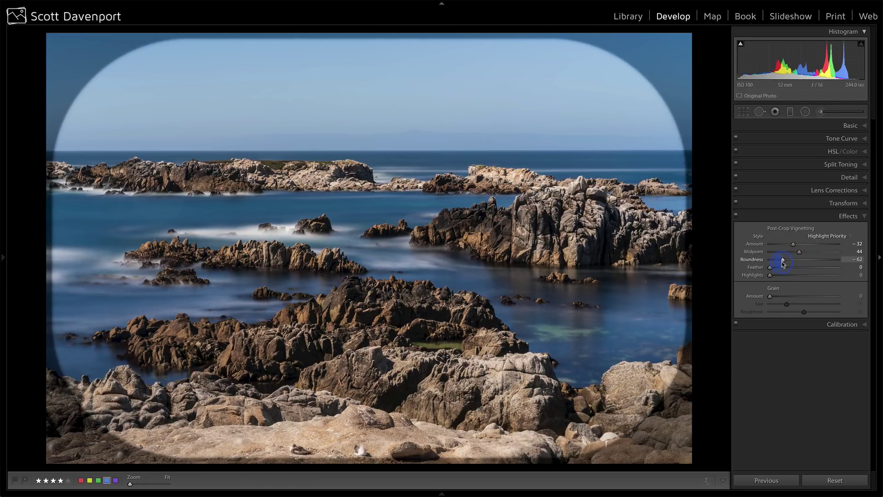
pyautogui.click(799, 253)
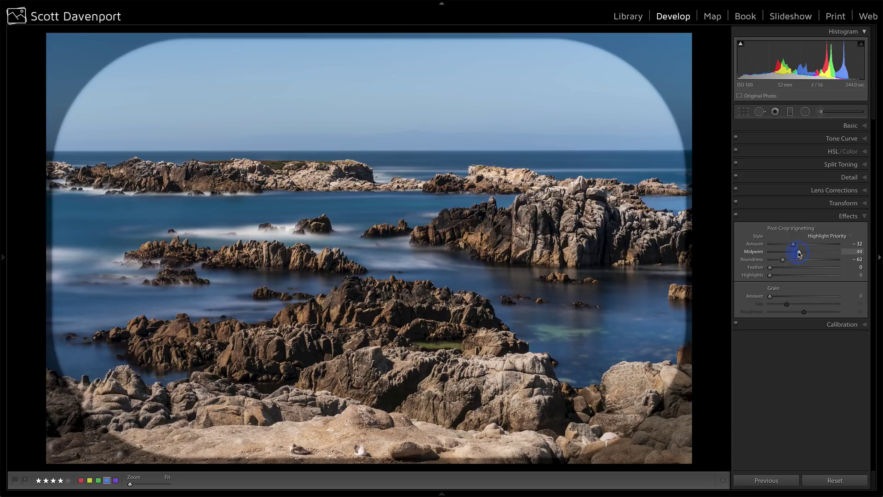
pyautogui.moveTo(799, 252); pyautogui.dragTo(801, 253)
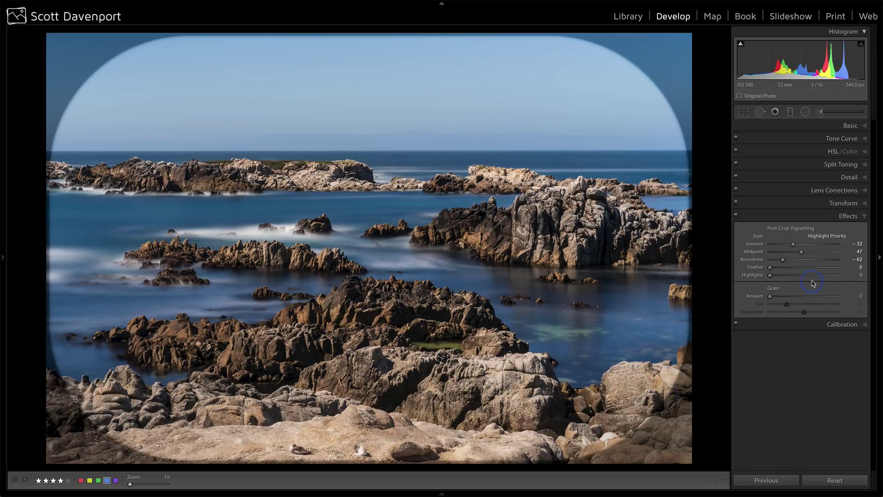
# - Soften the vignette to Feather 50, Midpoint 42 and Amount -24, and compare the photo with the effect off and on
pyautogui.moveTo(770, 268); pyautogui.dragTo(796, 246)
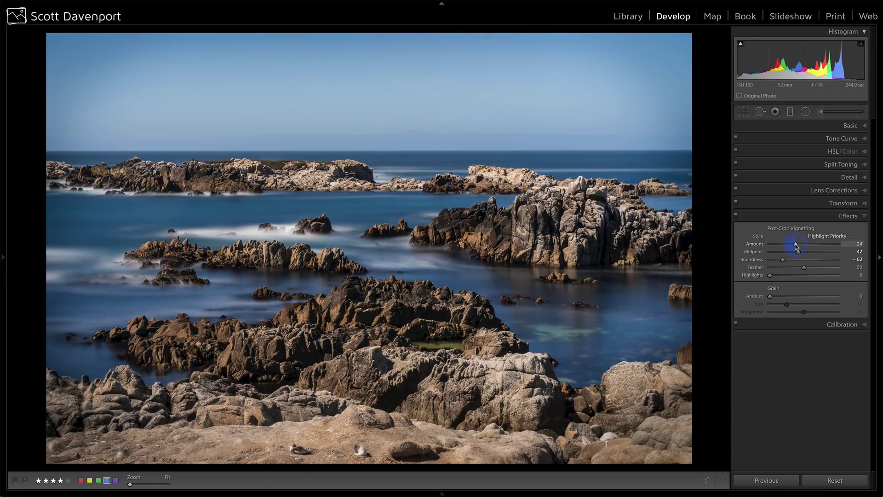
pyautogui.click(798, 253)
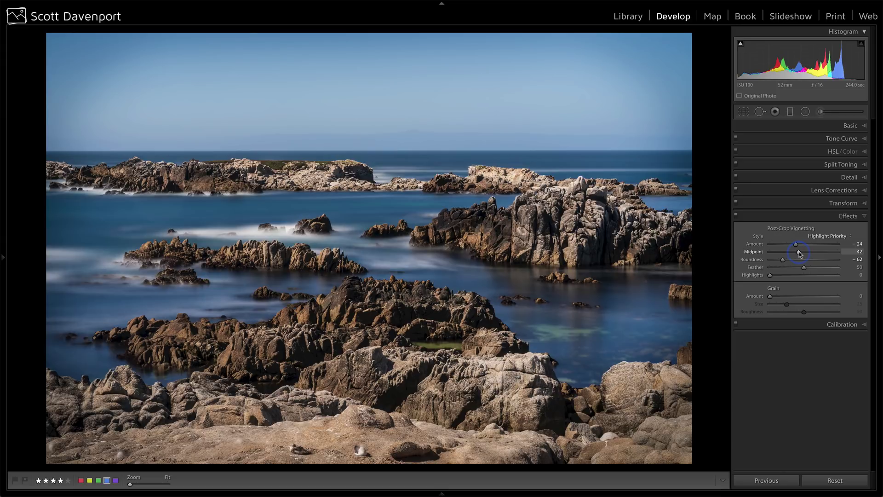
pyautogui.click(736, 217)
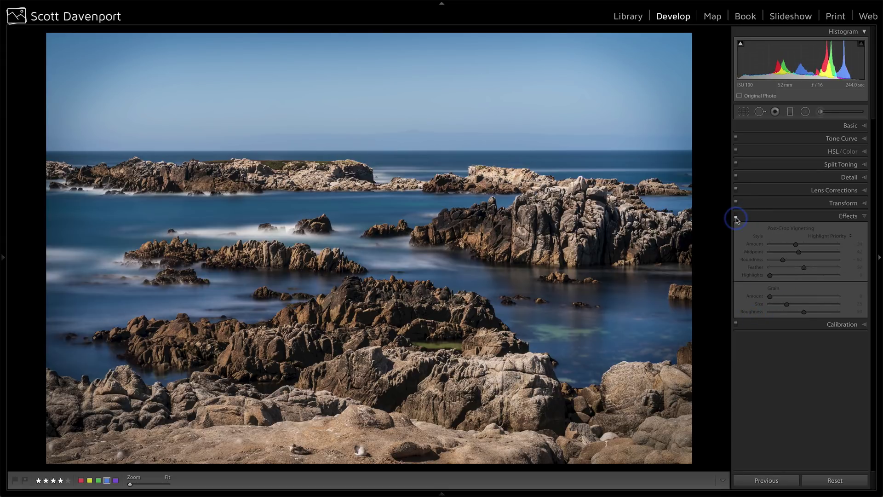
pyautogui.click(736, 216)
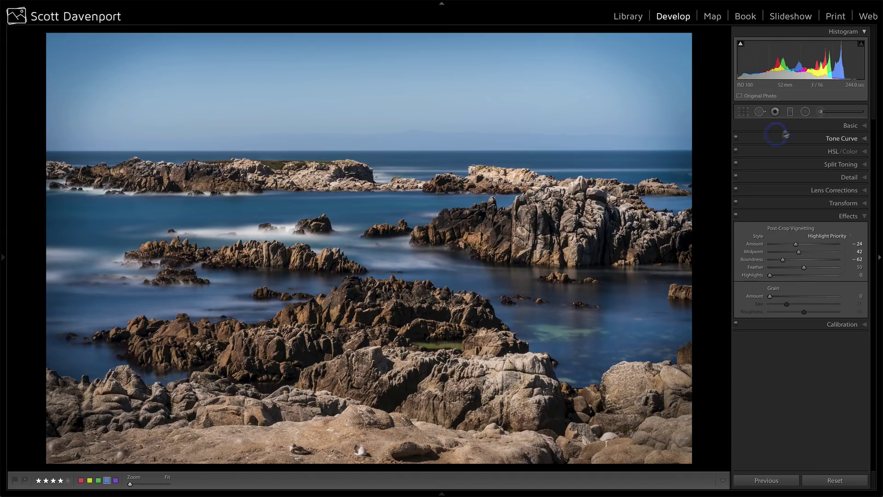
# - Reset the radial filter's effect sliders, draw a wide inverted ellipse, and center it over the misty water between the rocks
pyautogui.click(805, 112)
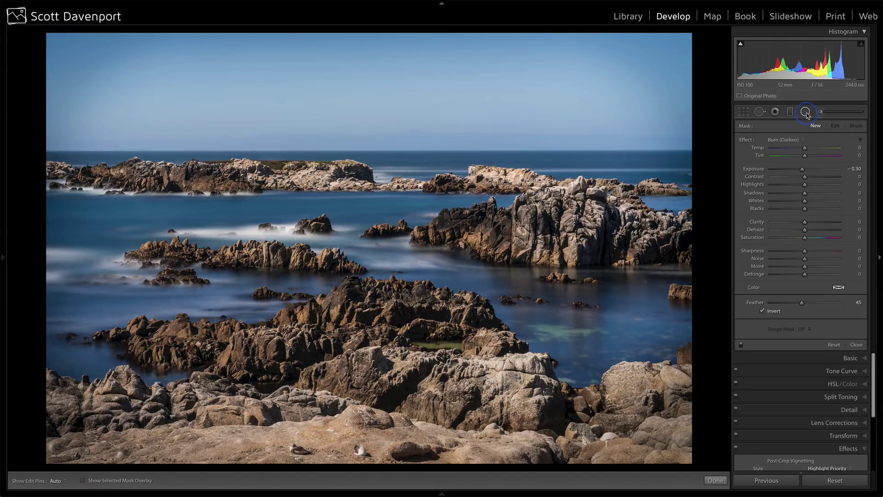
pyautogui.doubleClick(745, 140)
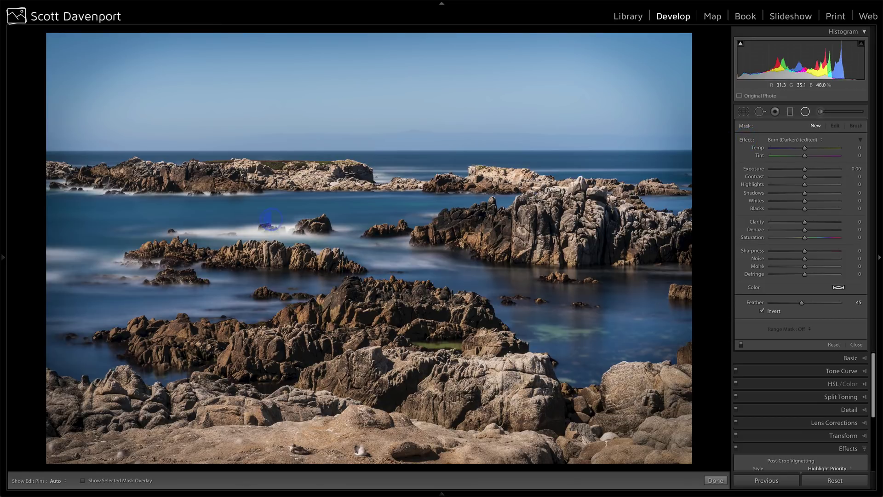
pyautogui.moveTo(267, 219); pyautogui.dragTo(468, 273)
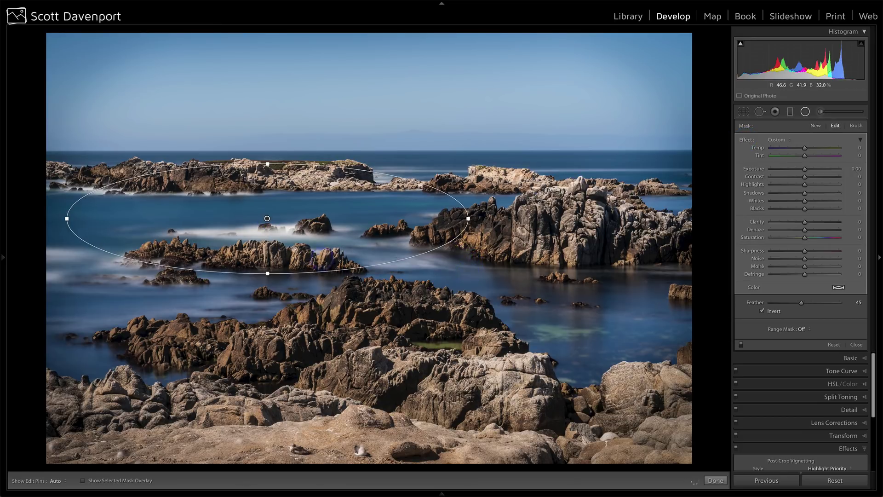
pyautogui.moveTo(268, 220); pyautogui.dragTo(348, 240)
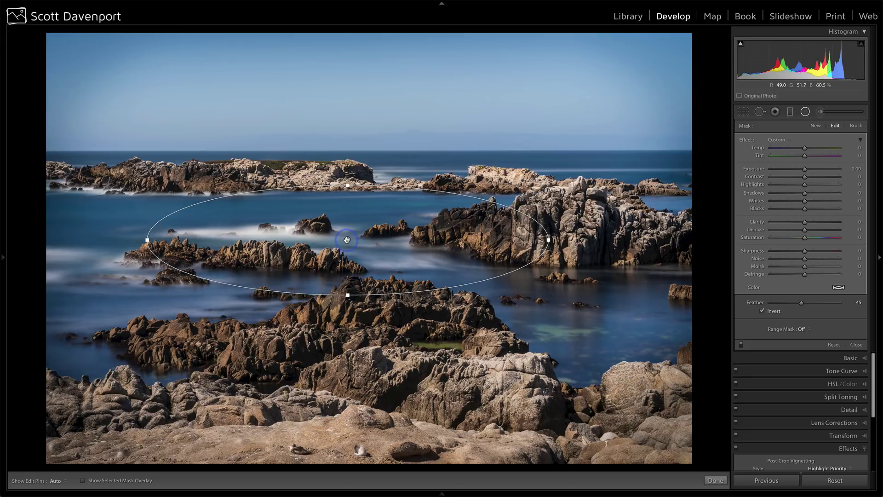
pyautogui.moveTo(347, 240)
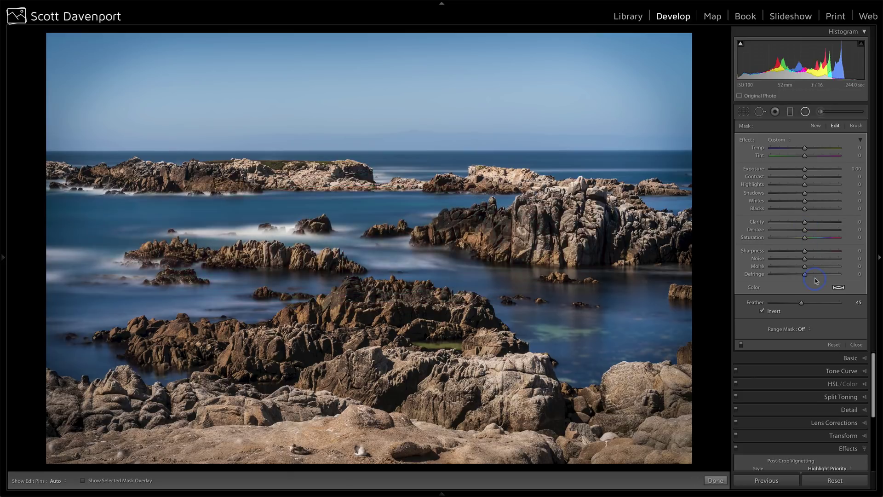
# - Add a Luminance range mask to the radial filter with Range 68/100 and Smoothness 44, showing the mask overlay
pyautogui.click(800, 330)
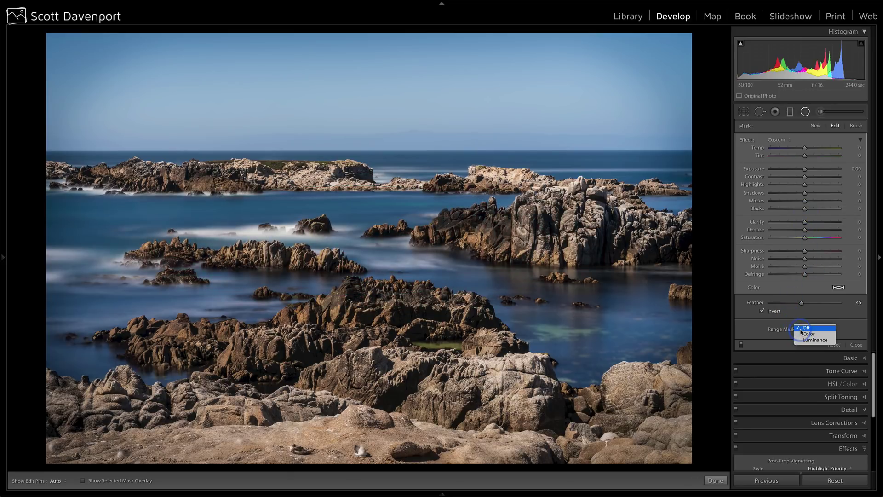
pyautogui.click(803, 340)
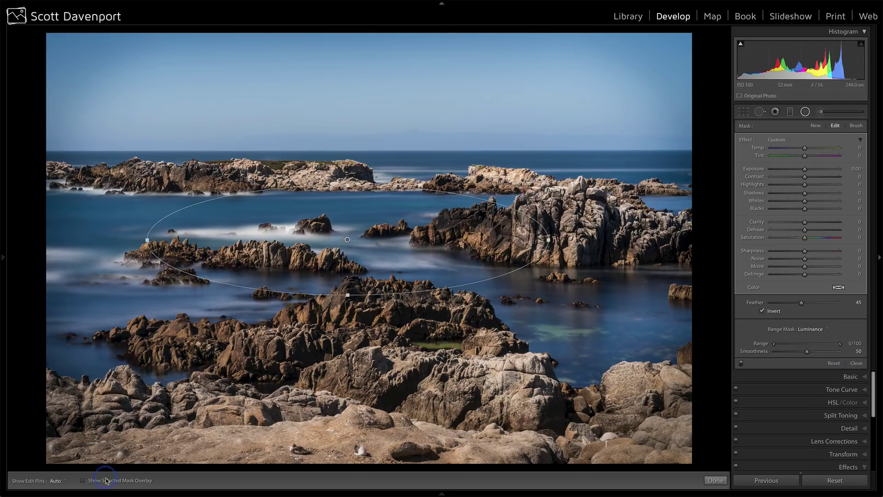
pyautogui.click(83, 480)
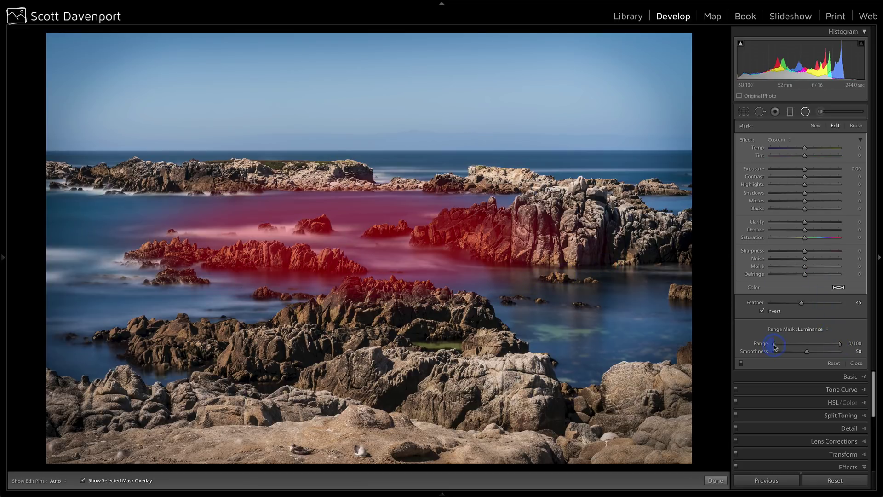
pyautogui.moveTo(774, 344); pyautogui.dragTo(804, 354)
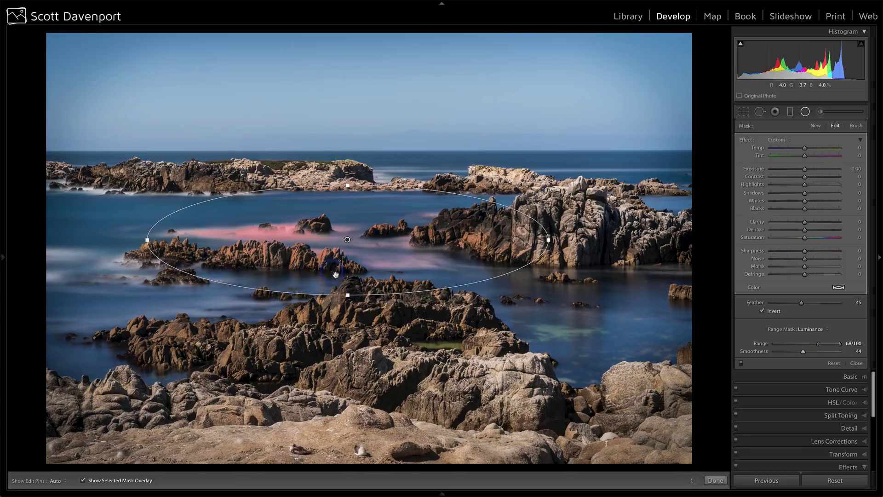
# - Flatten and tilt the ellipse along the misty water, set its luminance Range to 59/100, and hide the mask overlay
pyautogui.moveTo(348, 295); pyautogui.dragTo(348, 270)
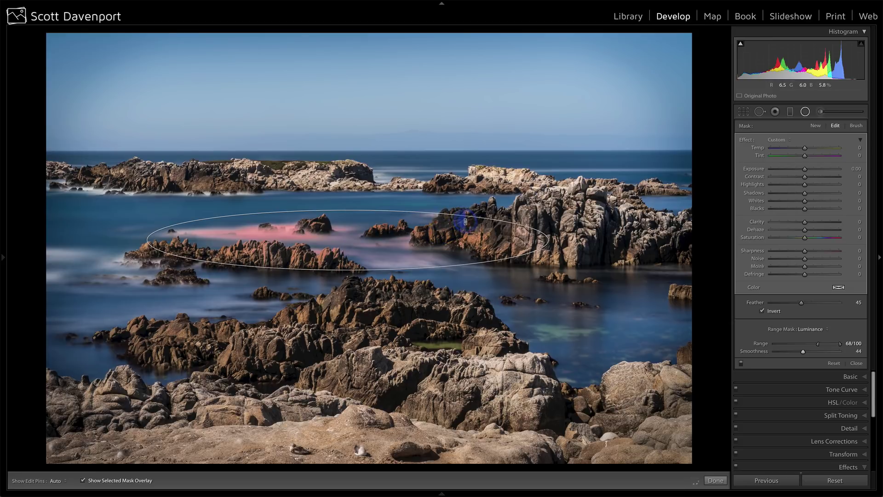
pyautogui.moveTo(465, 225); pyautogui.dragTo(468, 232)
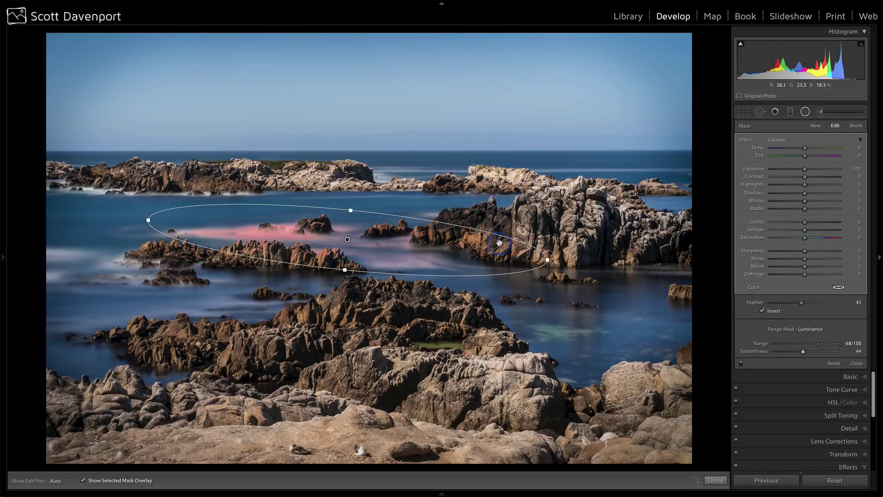
pyautogui.moveTo(346, 241); pyautogui.dragTo(347, 237)
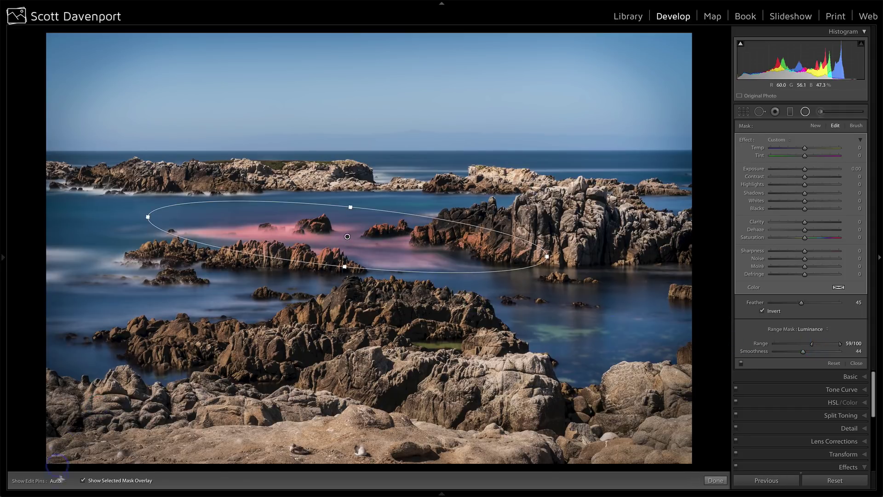
pyautogui.click(84, 480)
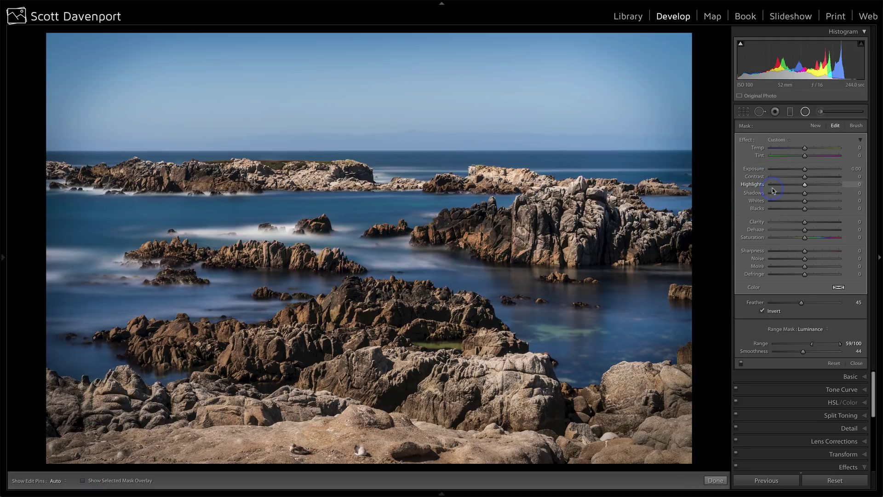
# - Set the radial filter's Exposure to 0.28 and luminance Range to 57/100, and tilt the ellipse slightly more clockwise
pyautogui.click(797, 176)
pyautogui.click(805, 169)
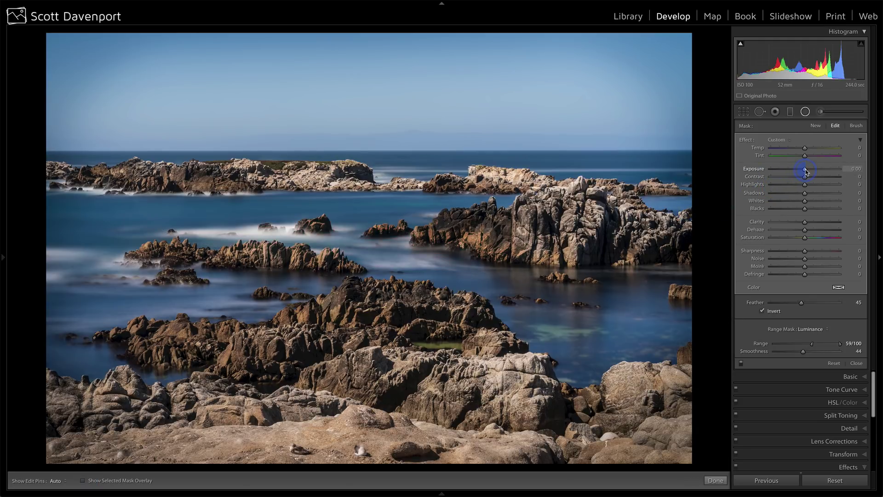
pyautogui.moveTo(806, 171); pyautogui.dragTo(823, 171)
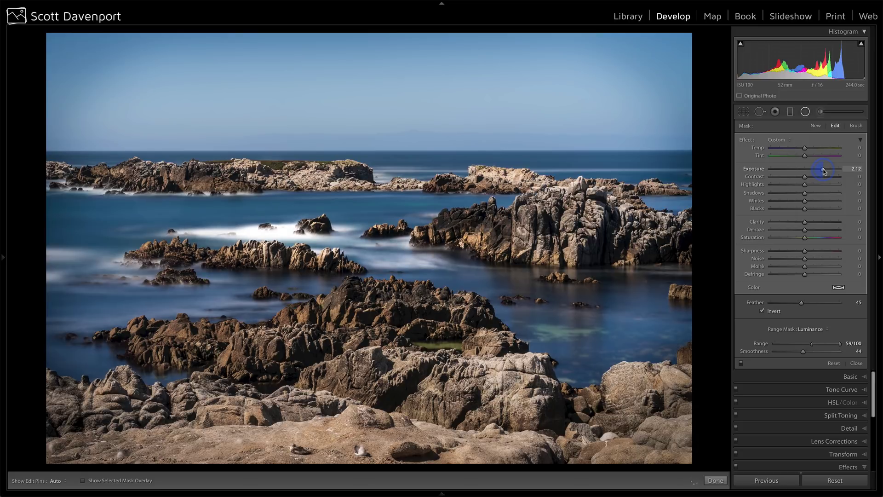
pyautogui.moveTo(808, 171); pyautogui.dragTo(808, 172)
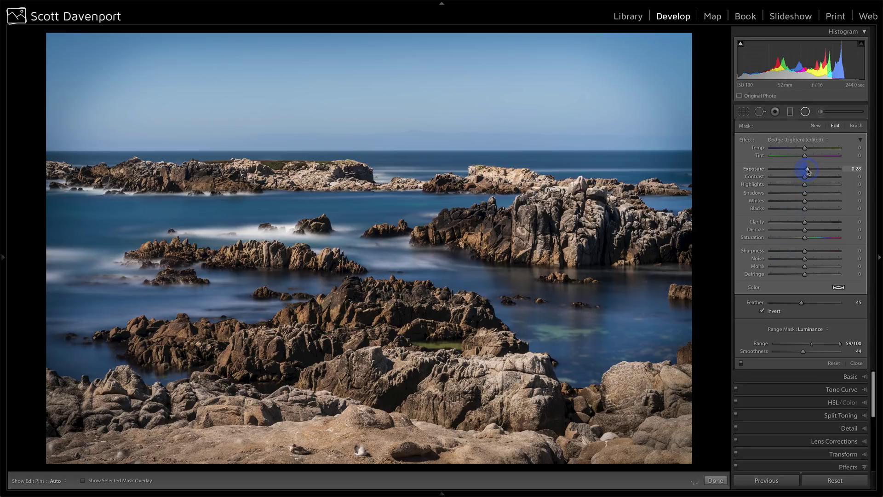
pyautogui.moveTo(808, 170); pyautogui.dragTo(812, 287)
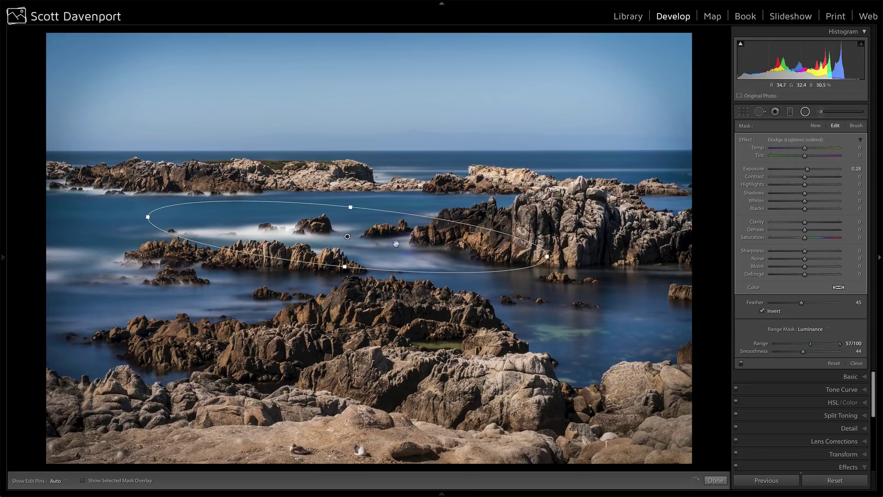
pyautogui.moveTo(475, 225); pyautogui.dragTo(476, 231)
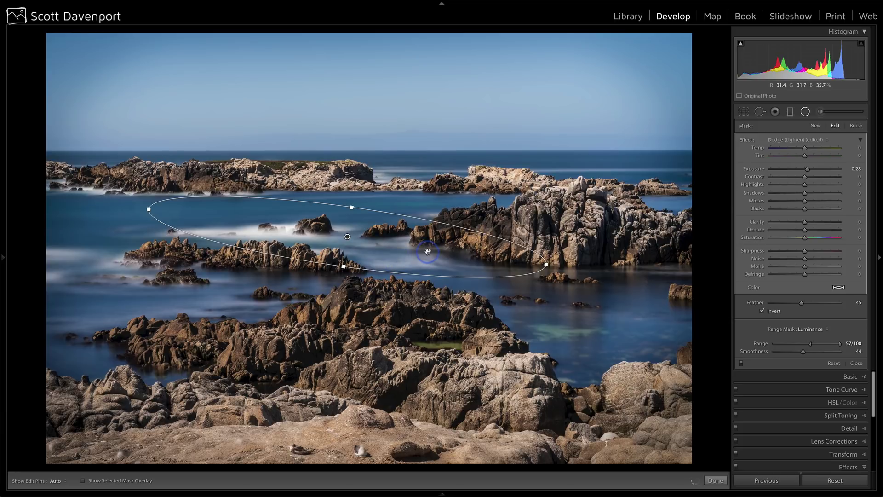
# - Show the mask overlay and erase the radial mask from the low rock ridge, using a size 7.0 brush with Auto Mask
pyautogui.click(90, 481)
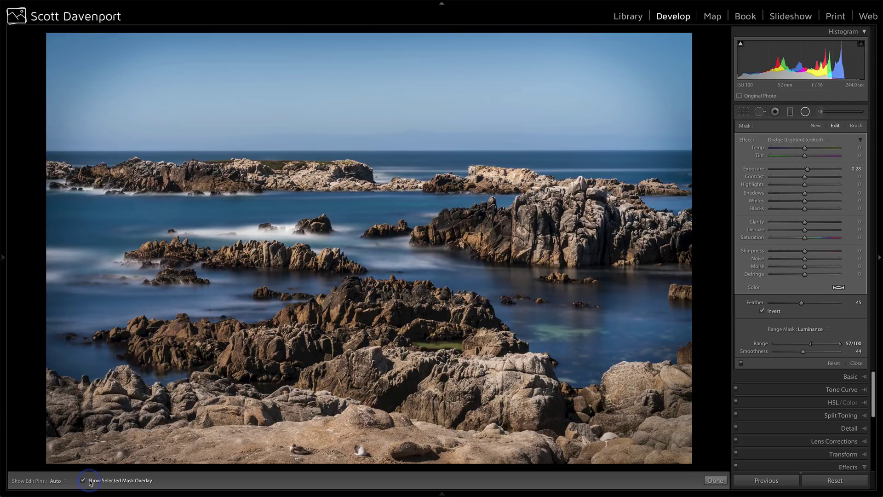
pyautogui.click(853, 126)
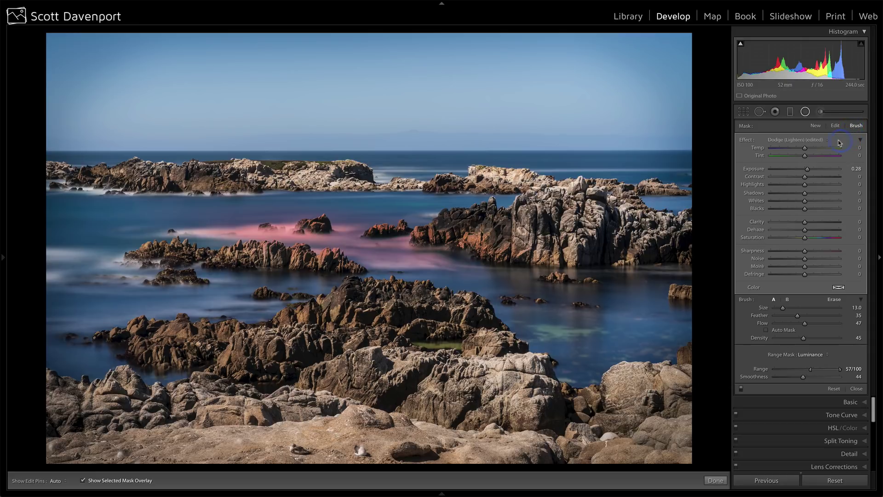
pyautogui.click(834, 299)
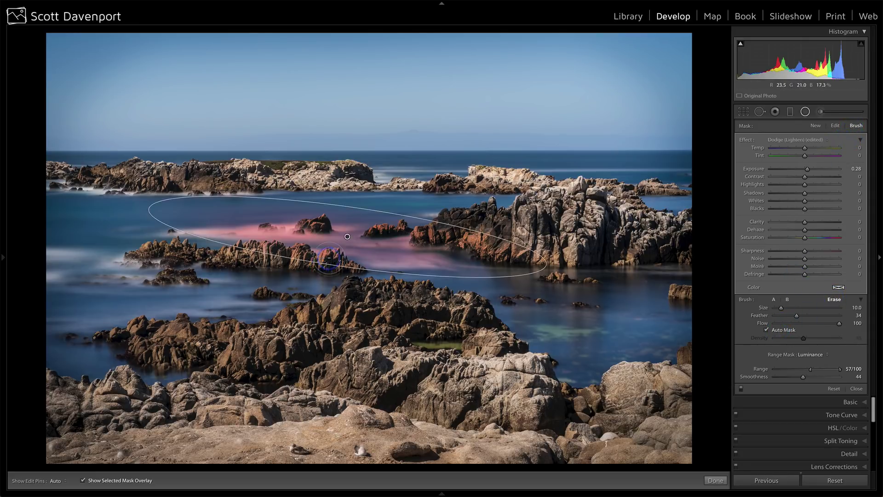
pyautogui.press('[')
pyautogui.press('h')
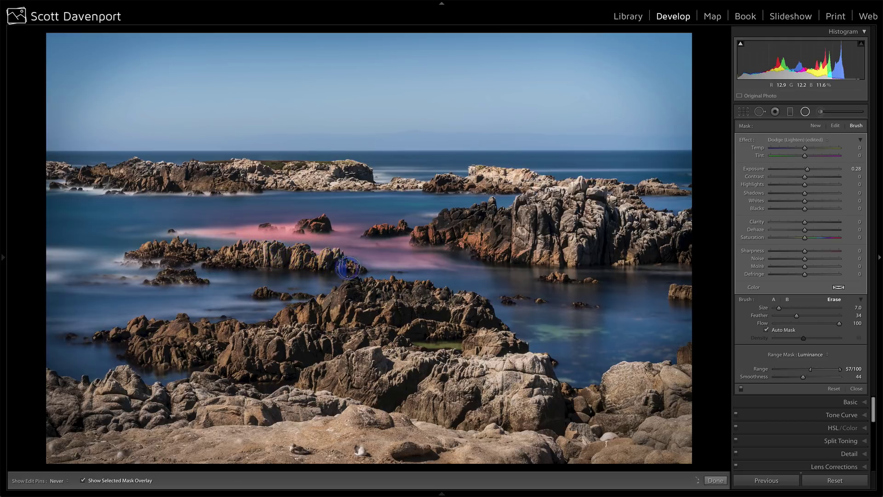
# - Erase the radial mask from the small mid-water rocks and the dark side of the large rock, undoing the last two changes
pyautogui.press('h')
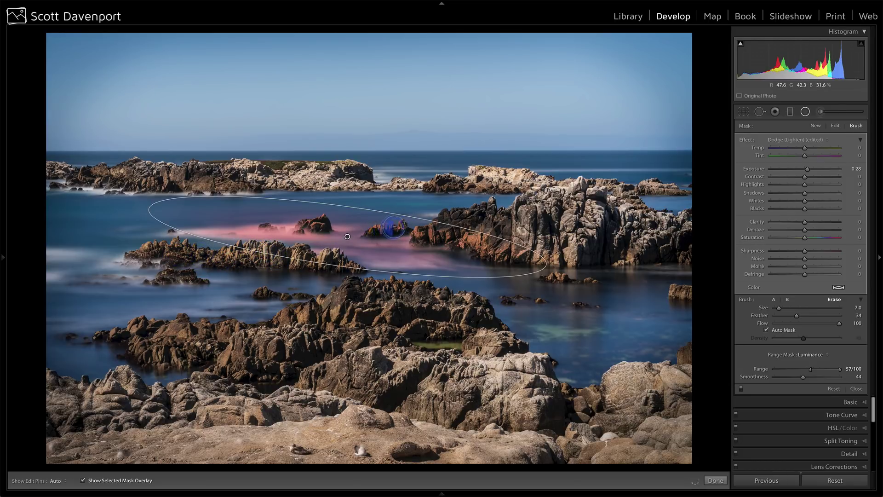
pyautogui.press('h')
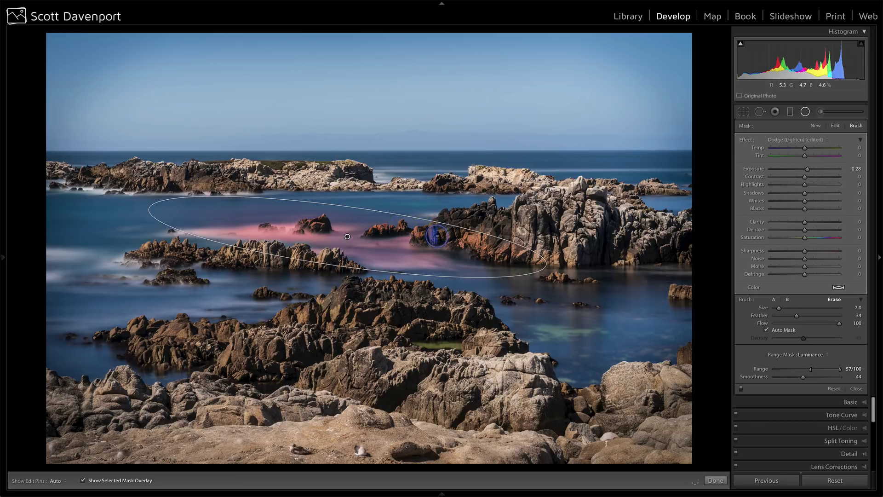
pyautogui.press('h')
pyautogui.press('h')
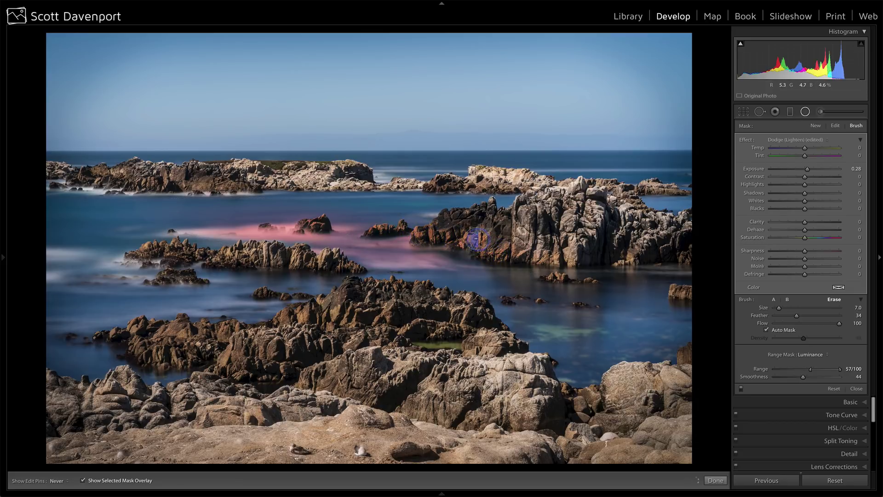
pyautogui.press('h')
pyautogui.moveTo(325, 216); pyautogui.dragTo(316, 223)
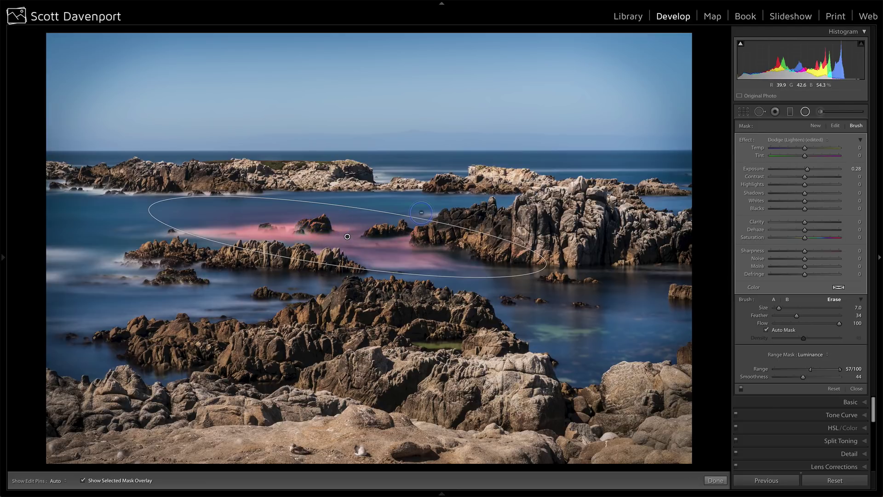
pyautogui.hotkey('ctrl', 'z')
pyautogui.hotkey('ctrl', 'z')
# - Hide the mask overlay, finish the radial filter, and compare the photo before and after all edits
pyautogui.click(83, 480)
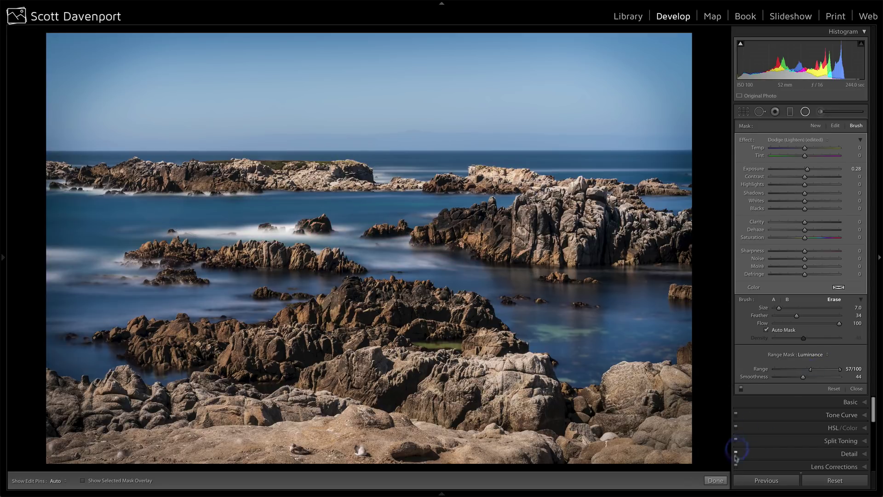
pyautogui.click(720, 480)
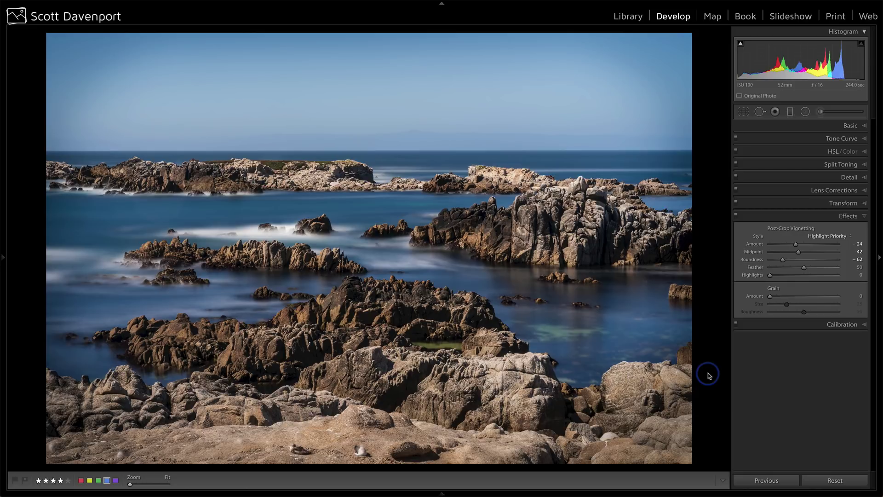
pyautogui.press('\\')
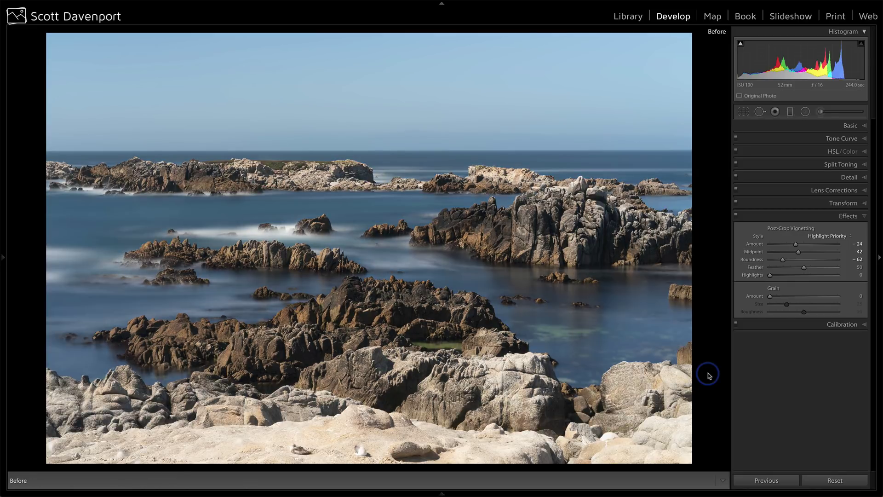
pyautogui.press('\\')
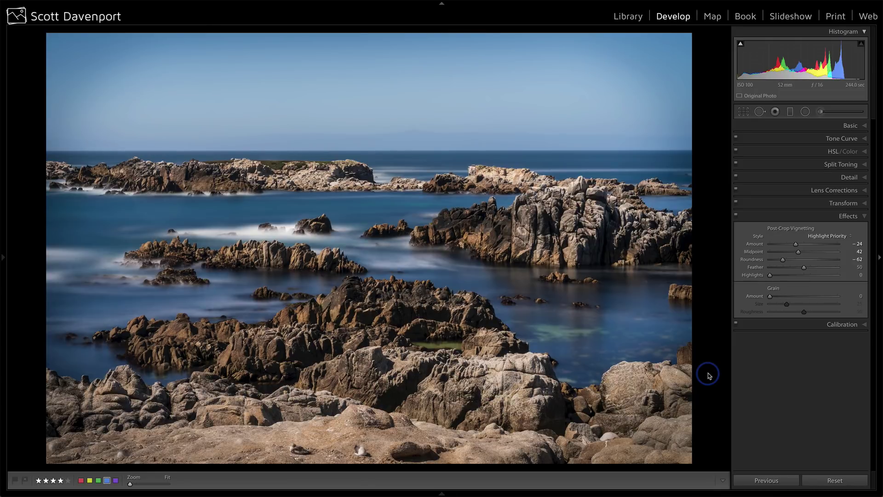